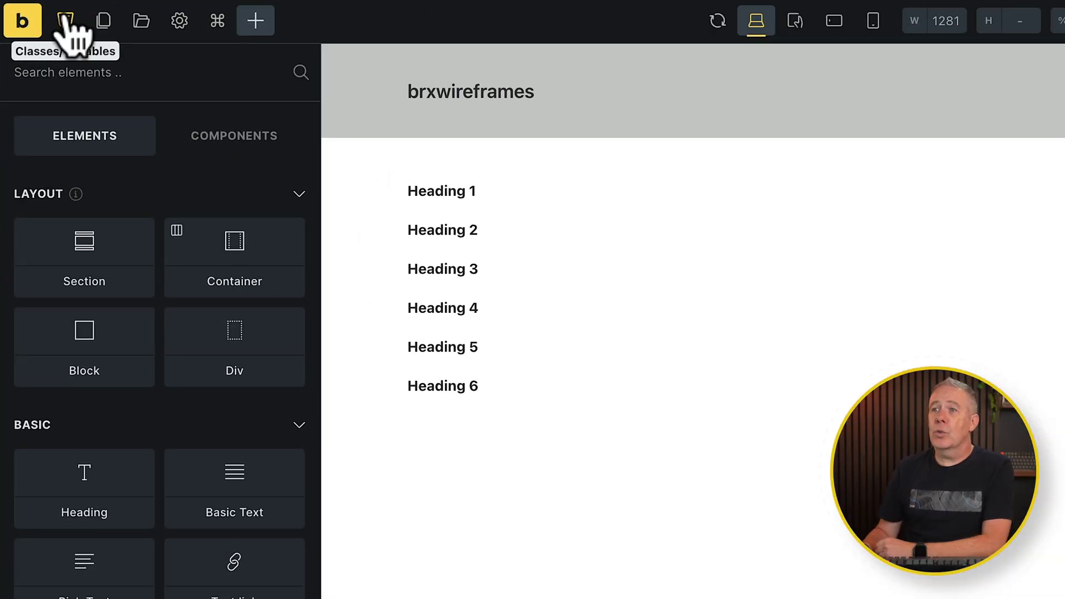
- Open the global variables manager and switch it to the Fluid typography scale generator
left_click(65, 21)
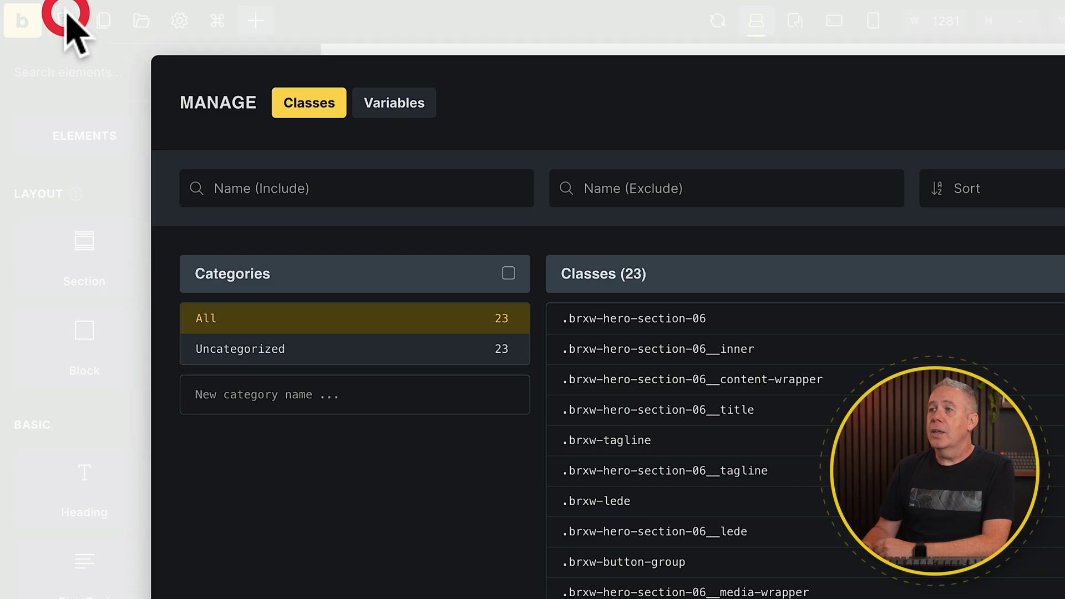
left_click(413, 111)
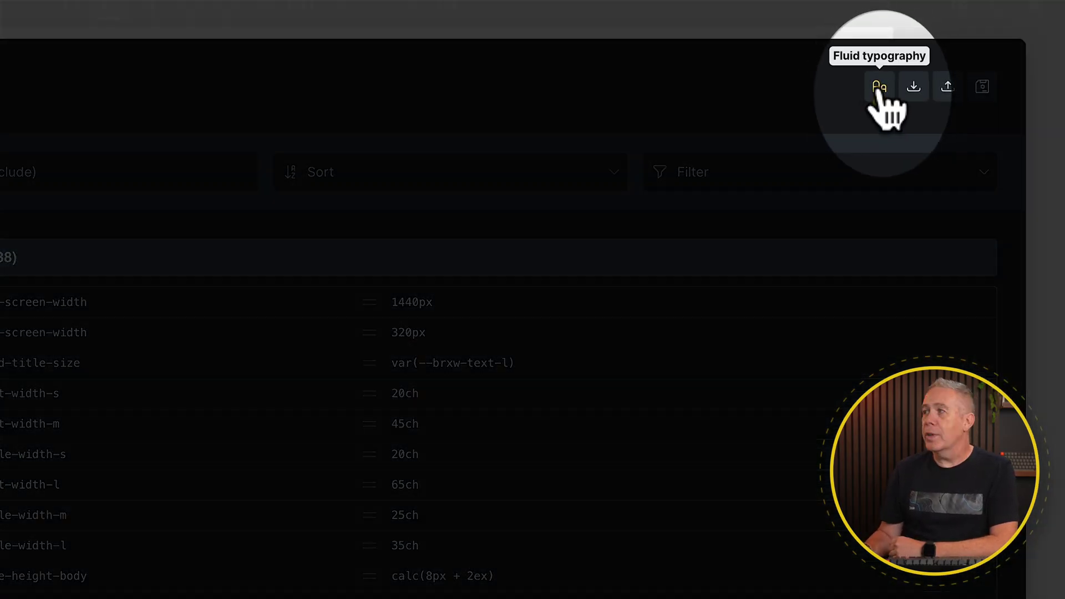
left_click(878, 89)
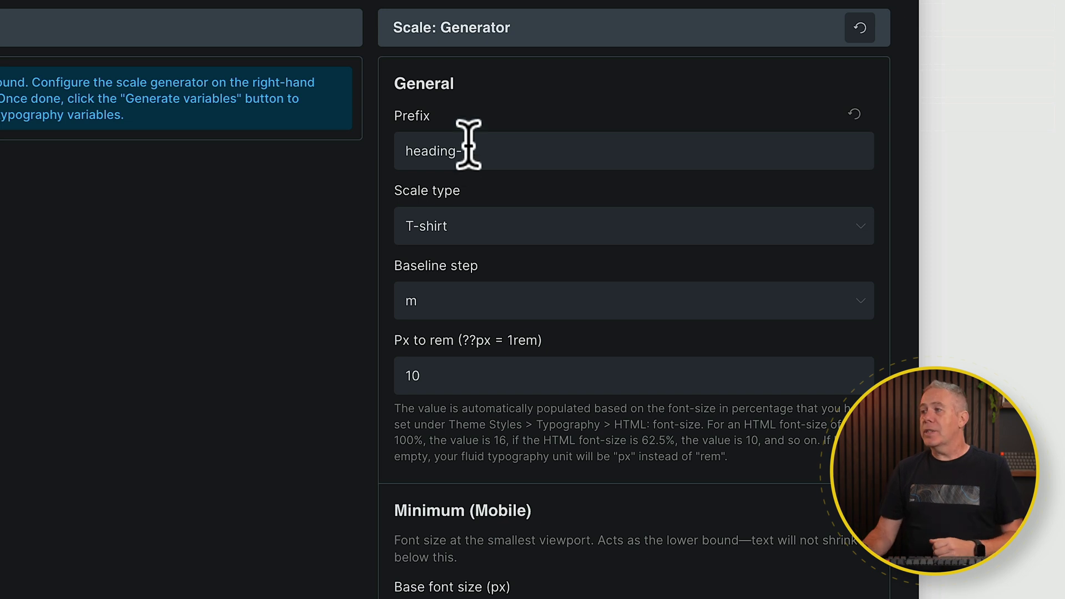
- Try adding a leading "--" to the heading- prefix of the scale and remove it again
type("-")
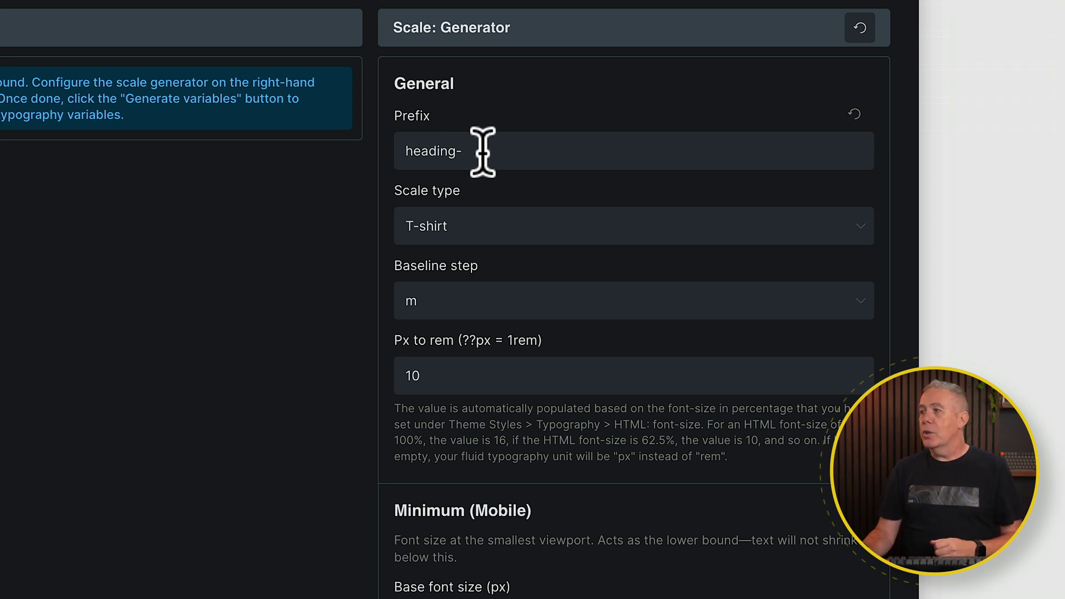
left_click(405, 149)
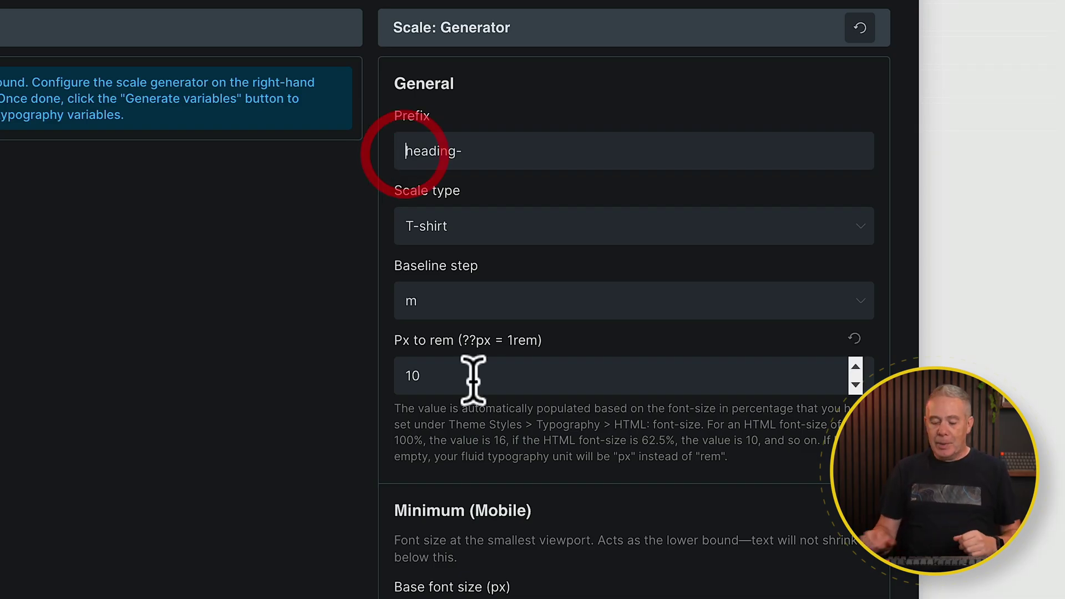
type("--")
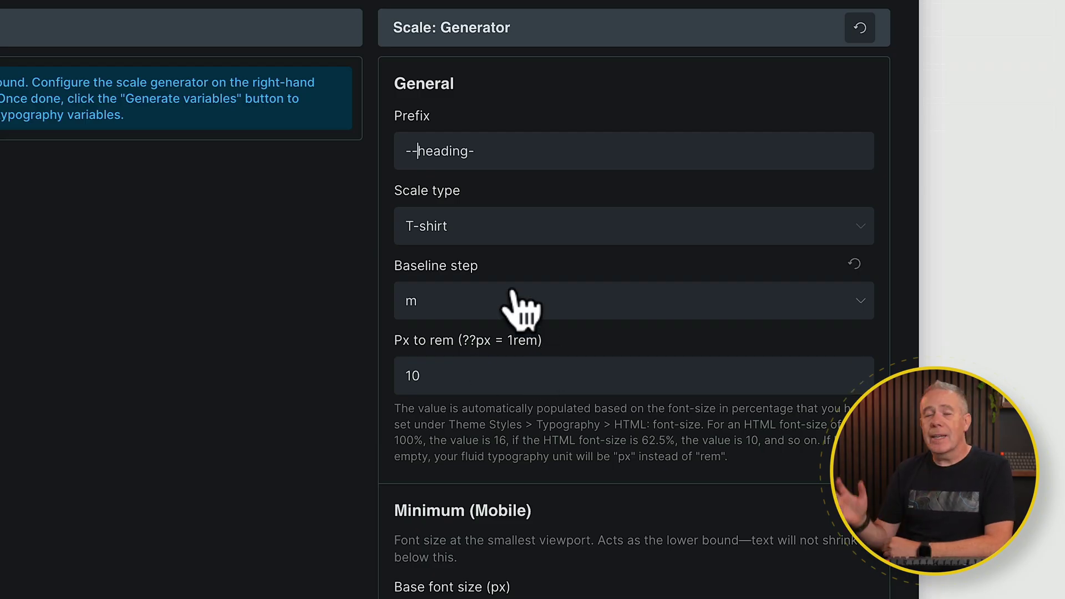
key("BackSpace")
key("BackSpace")
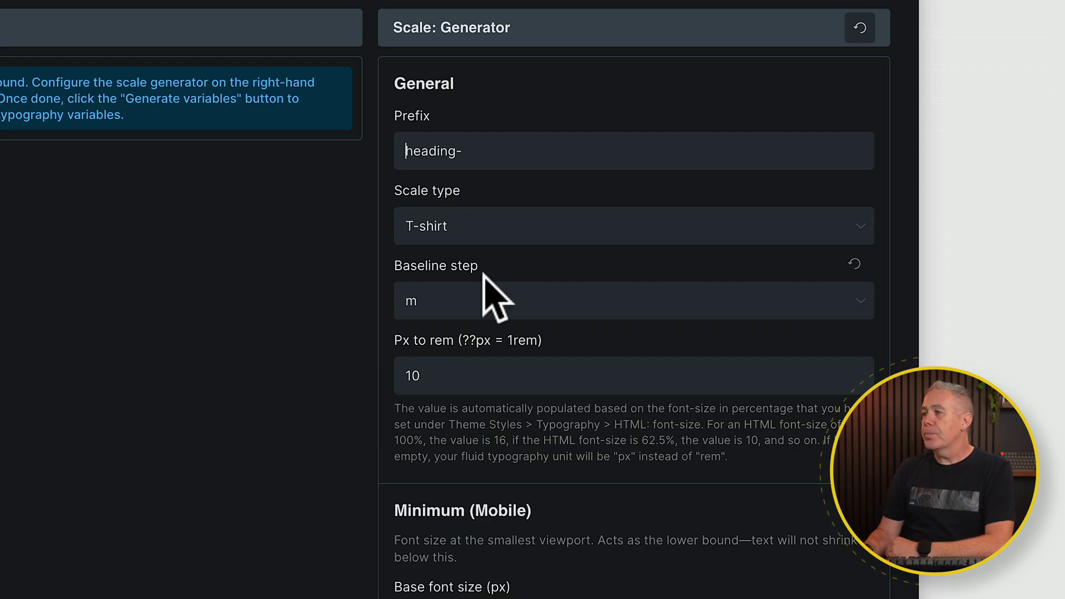
- Try the Numeric and Custom scale types, restore T-shirt, and keep m as the baseline step
left_click(476, 230)
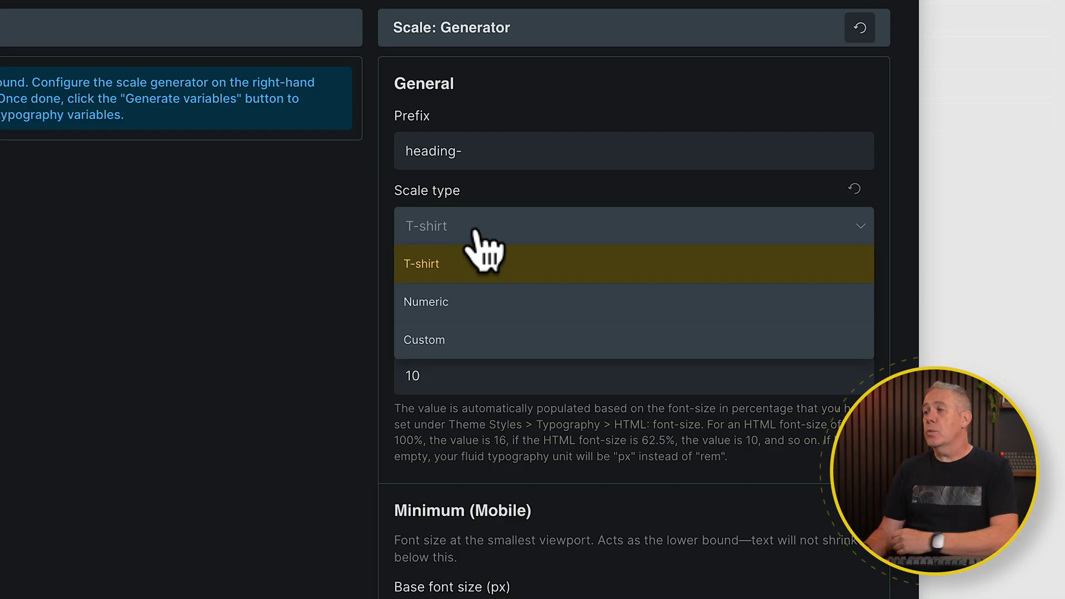
left_click(442, 304)
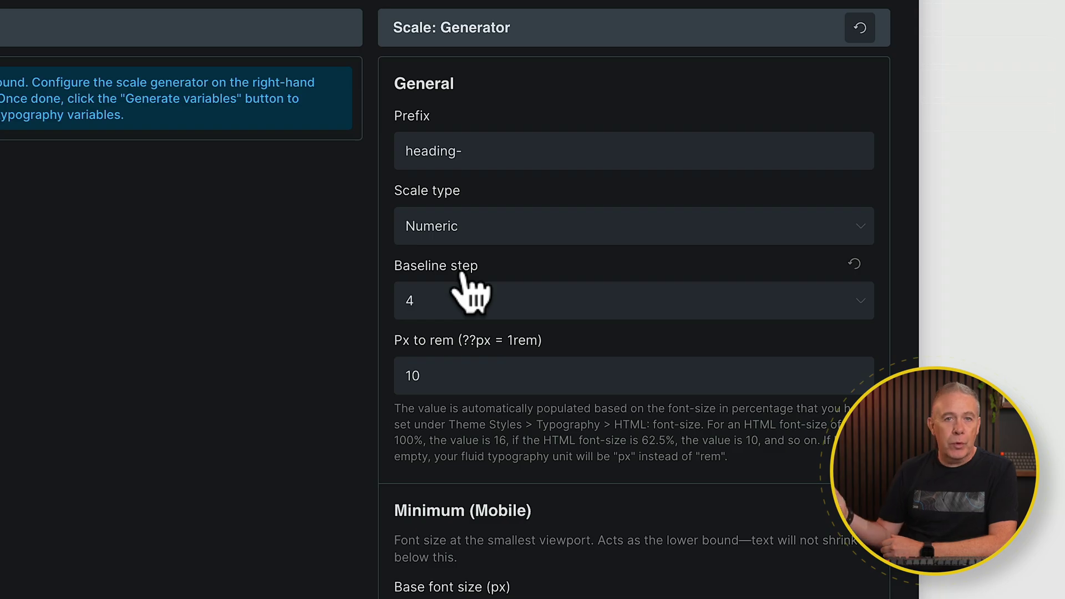
left_click(467, 229)
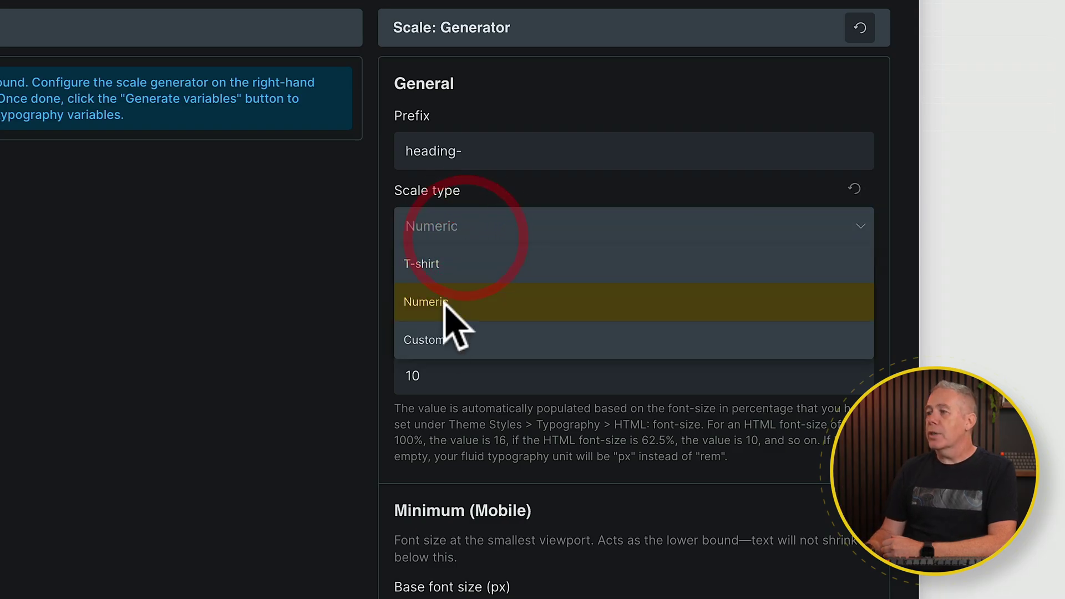
left_click(438, 335)
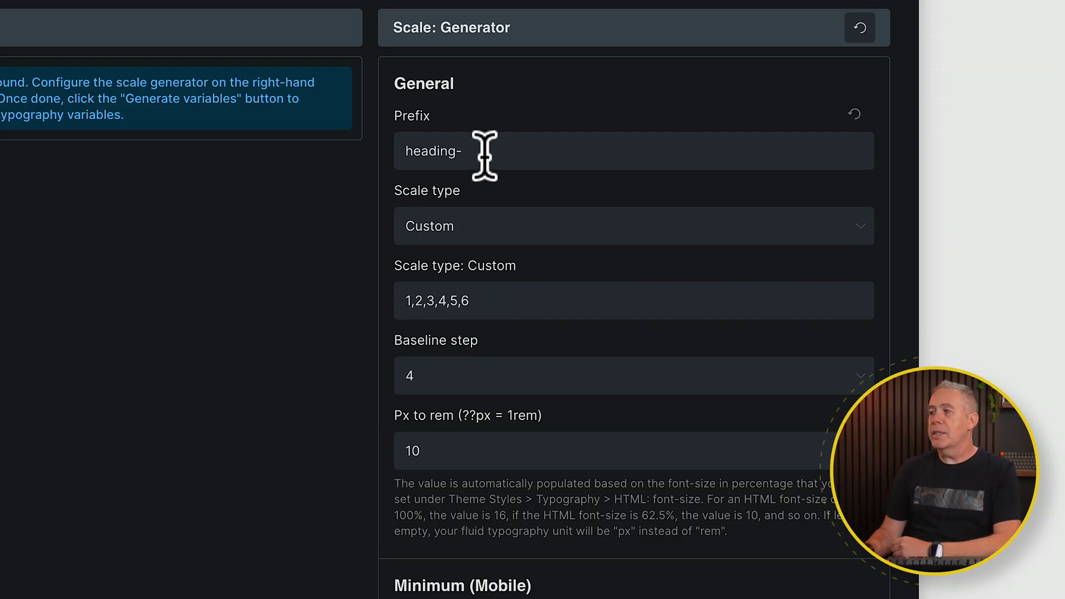
left_click(464, 236)
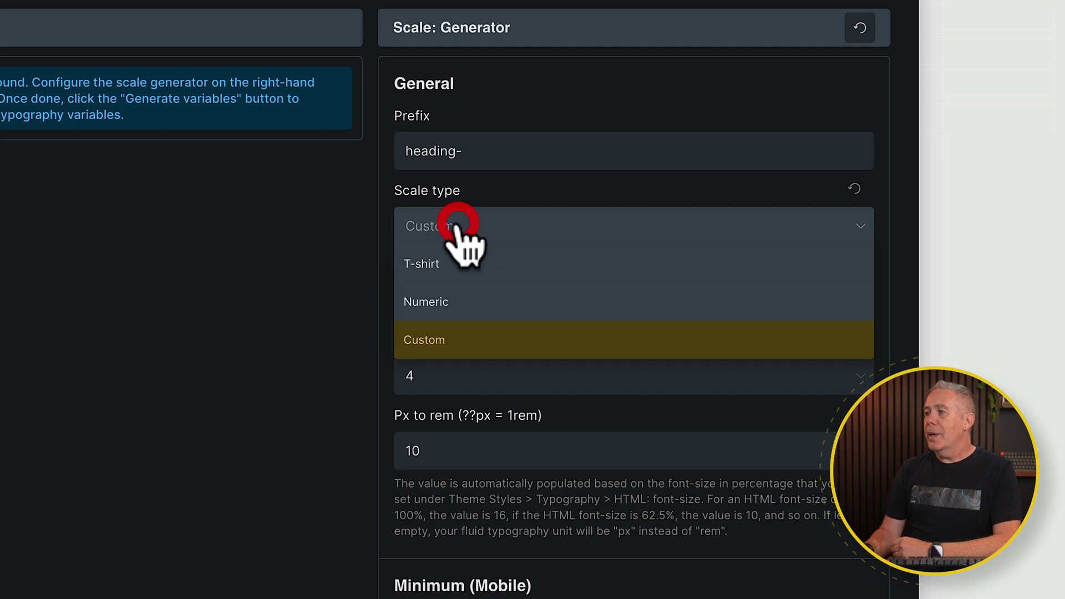
left_click(449, 271)
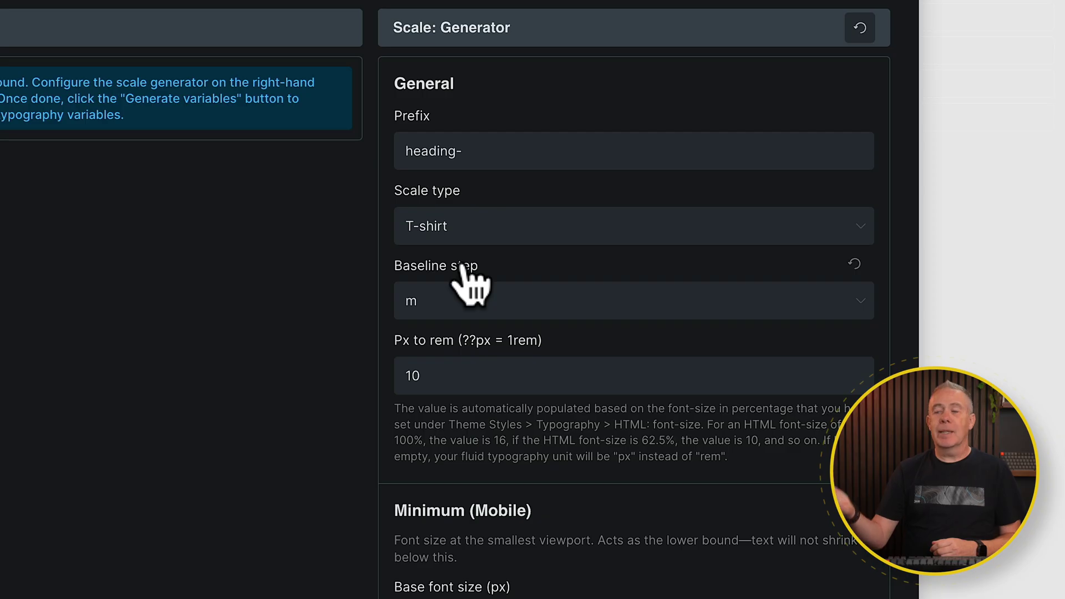
left_click(468, 310)
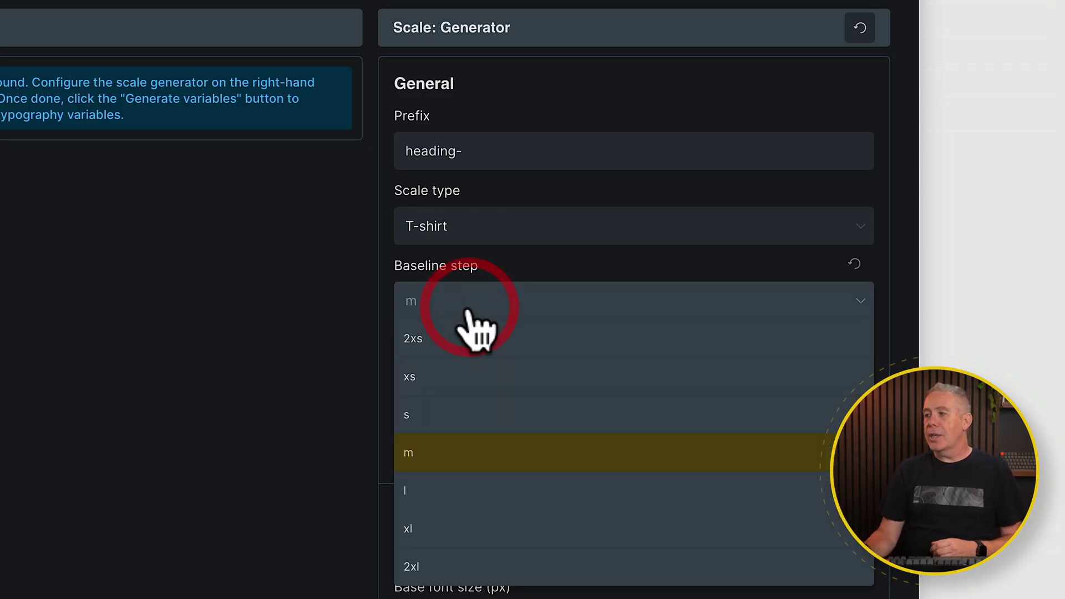
left_click(432, 446)
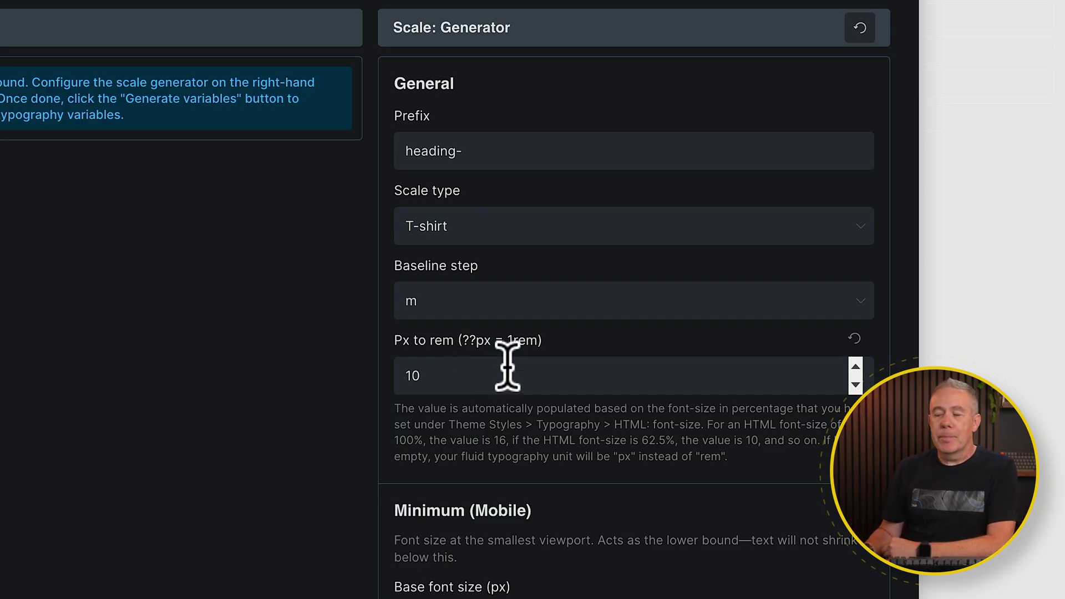
- Examine the heading scale's px-to-rem value and the base font size, screen width and ratio settings for mobile and desktop
scroll(480, 454, "down", 3)
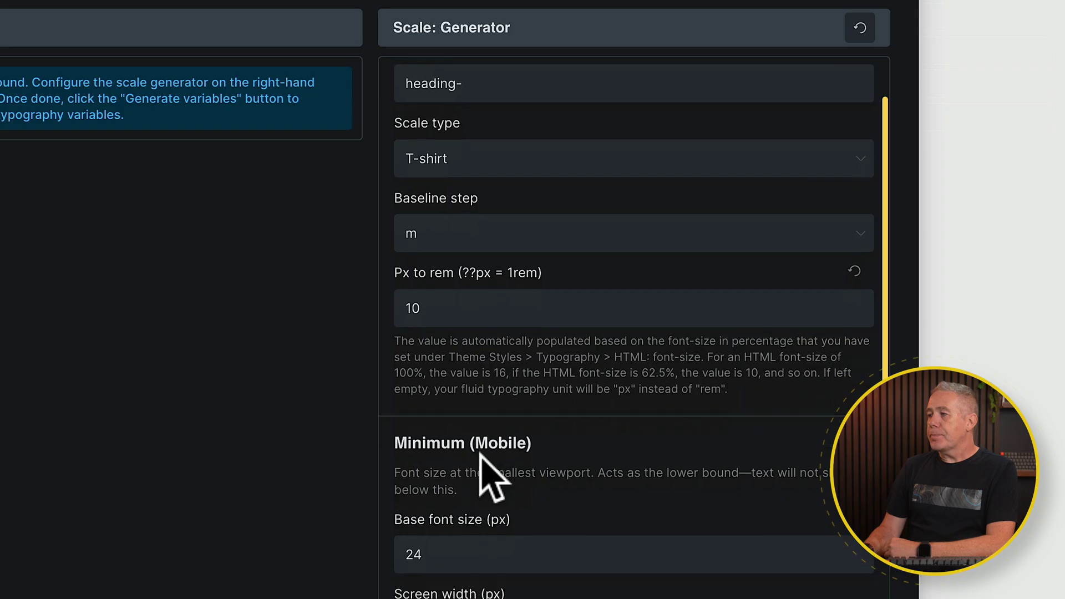
scroll(488, 471, "down", 4)
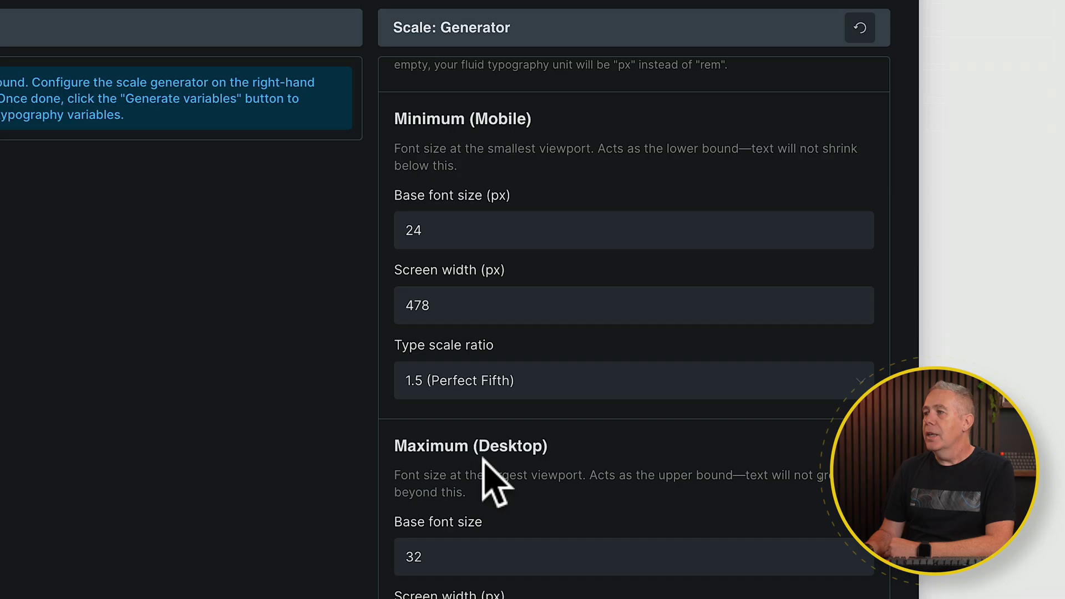
scroll(482, 460, "up", 1)
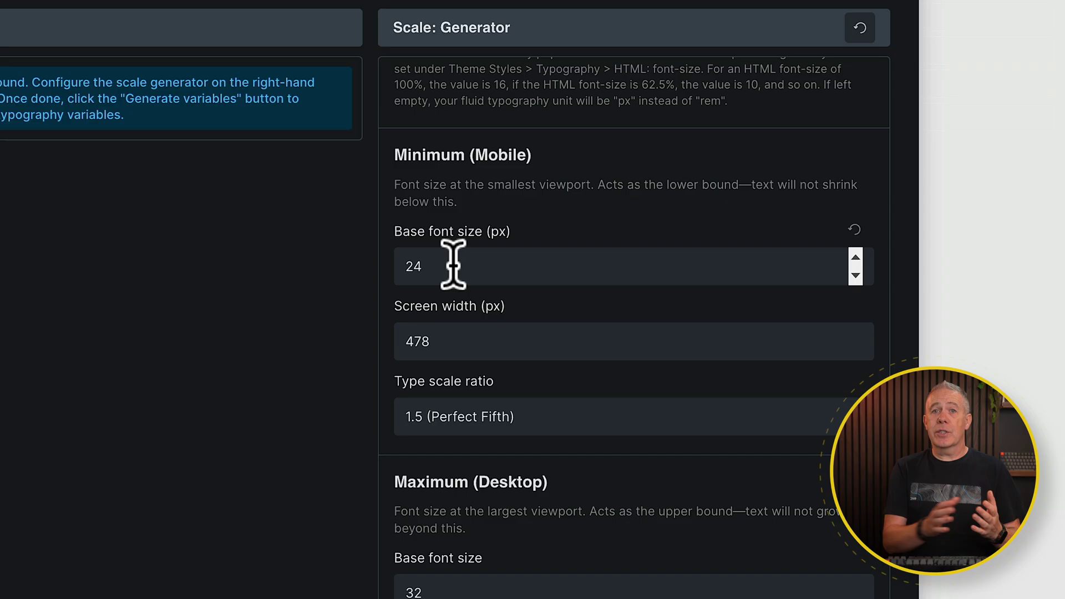
scroll(453, 265, "up", 5)
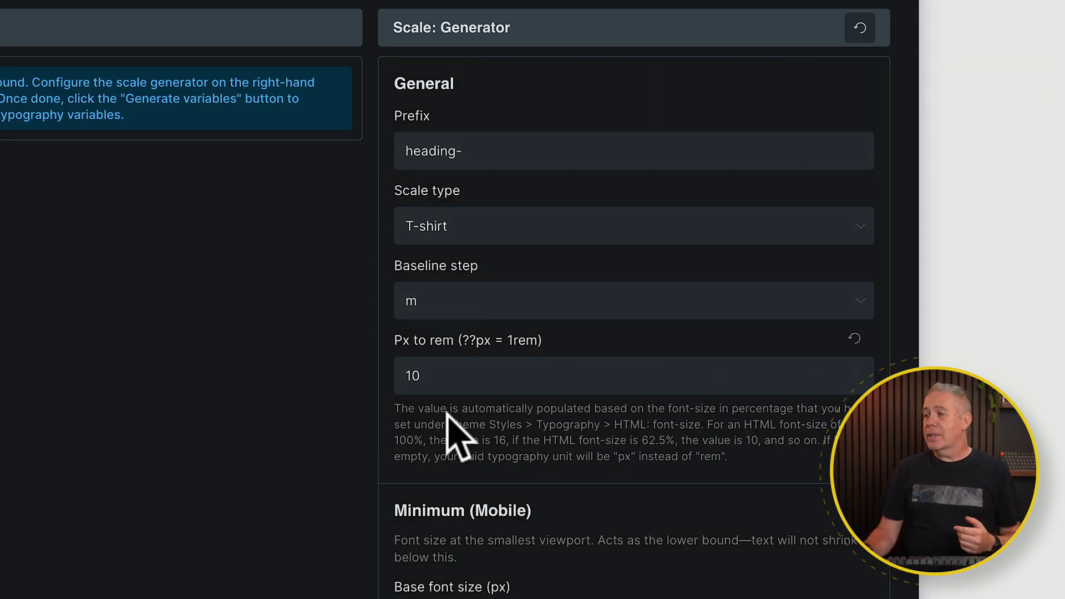
scroll(460, 444, "down", 5)
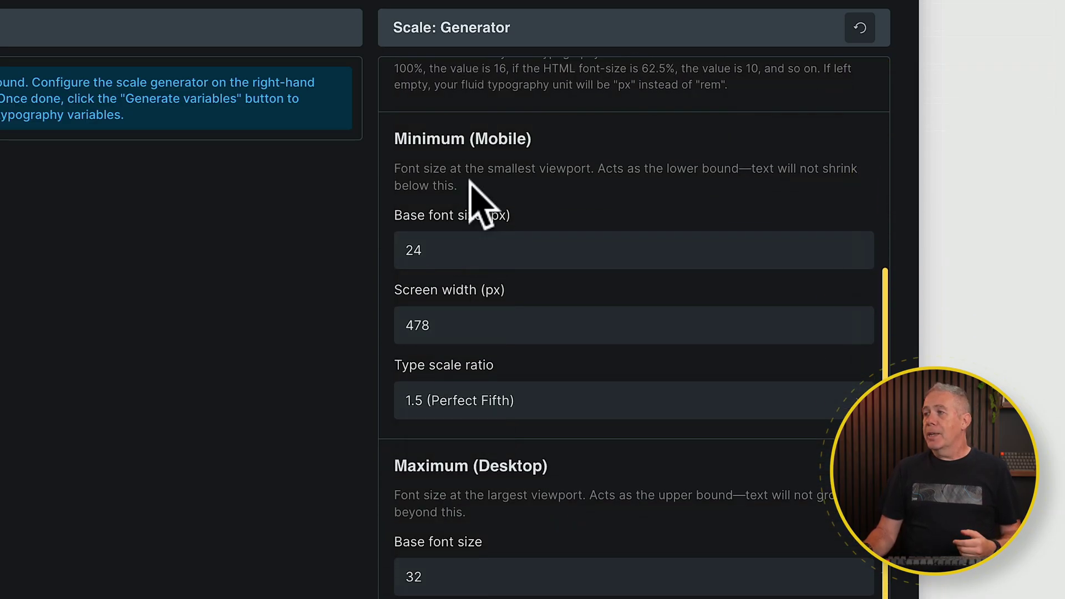
scroll(504, 405, "down", 3)
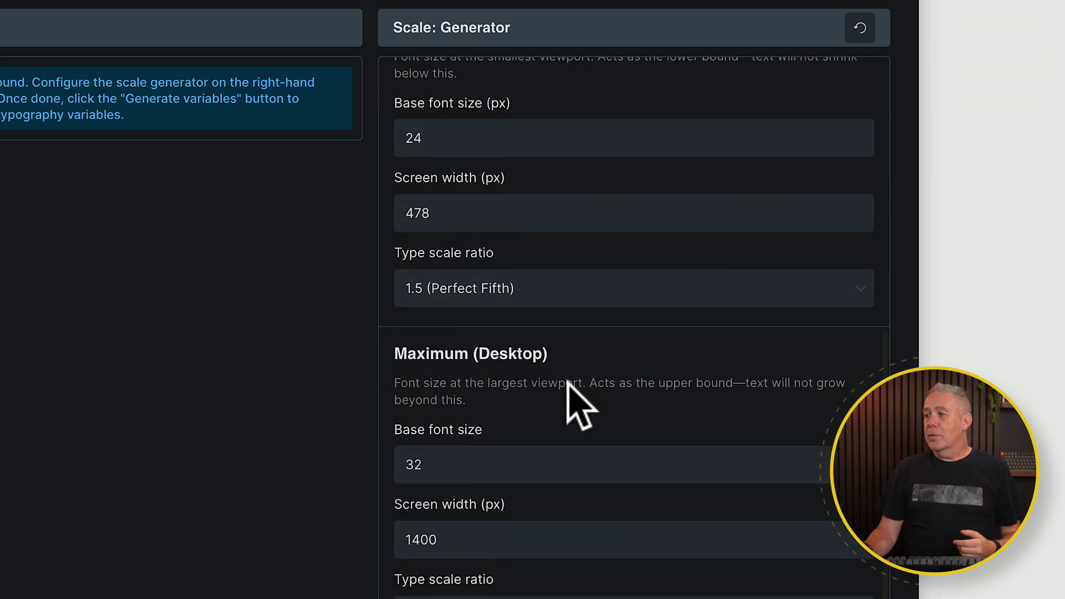
scroll(575, 388, "up", 2)
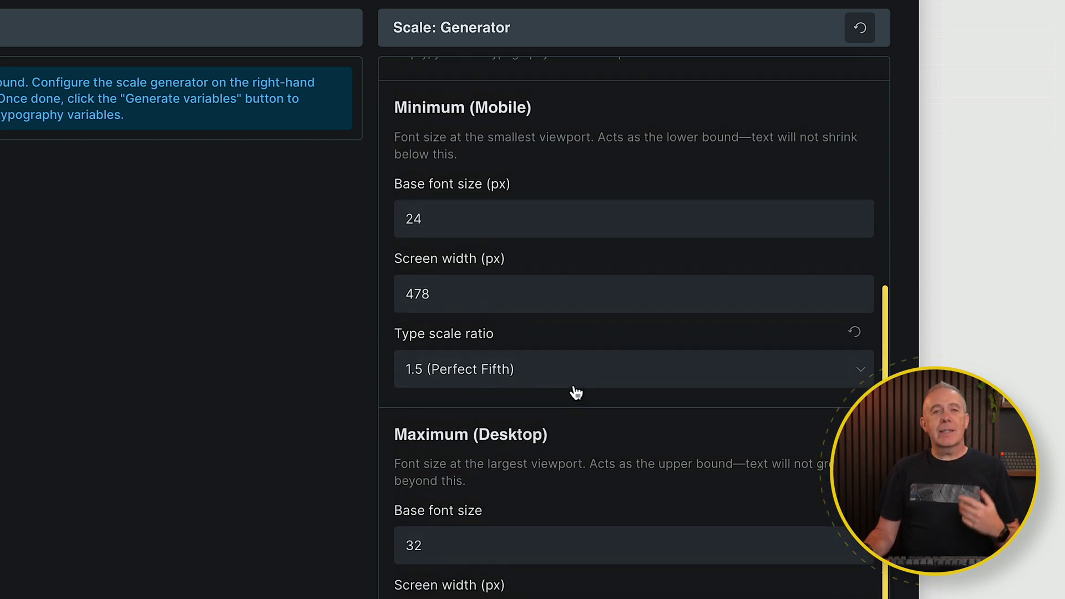
scroll(576, 389, "up", 2)
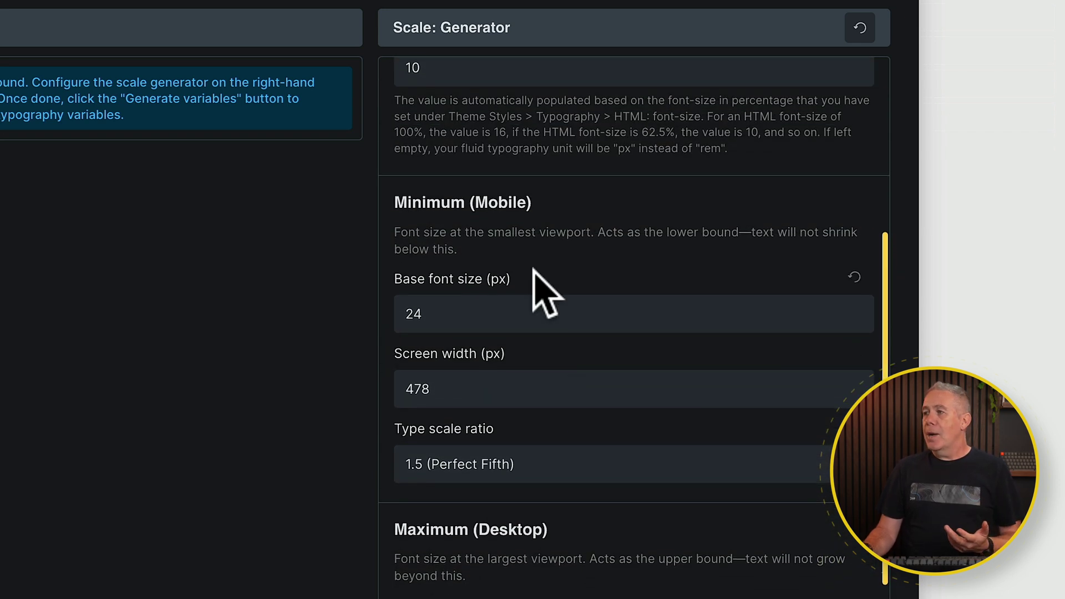
scroll(534, 271, "up", 3)
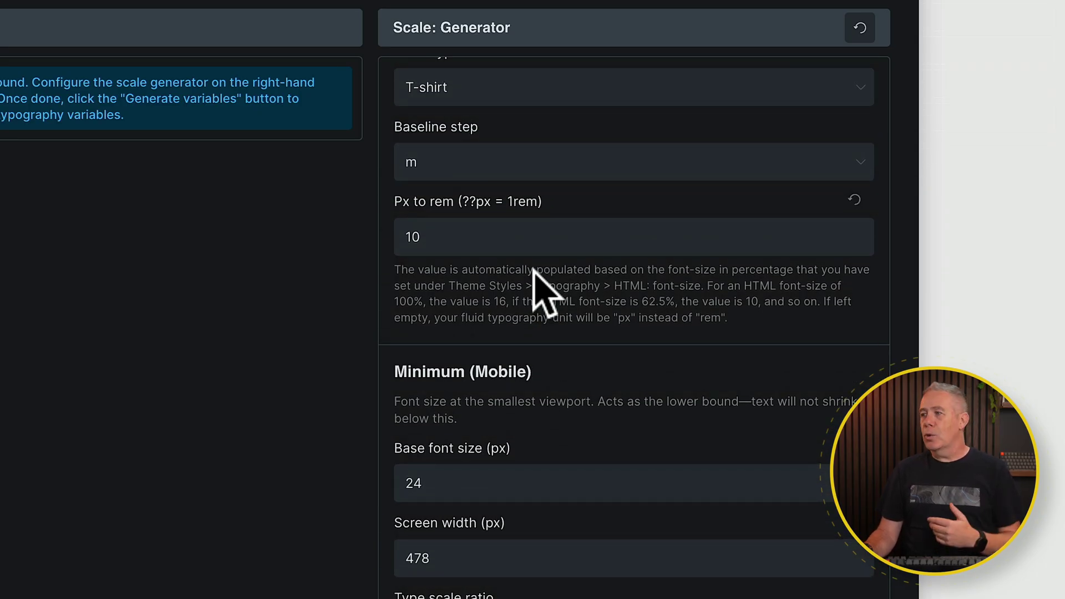
scroll(534, 271, "down", 3)
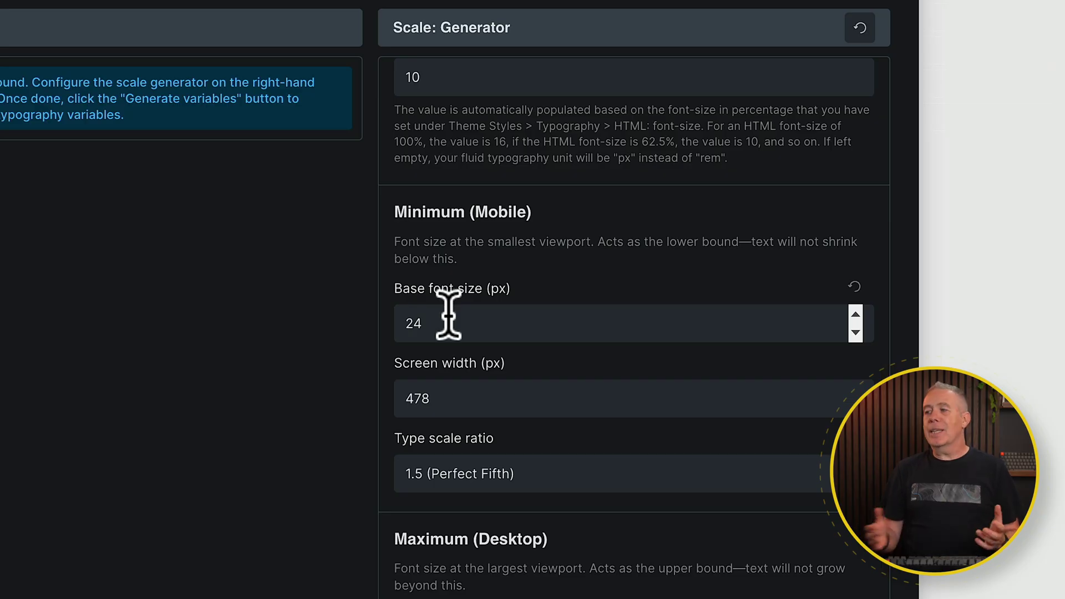
scroll(448, 315, "down", 3)
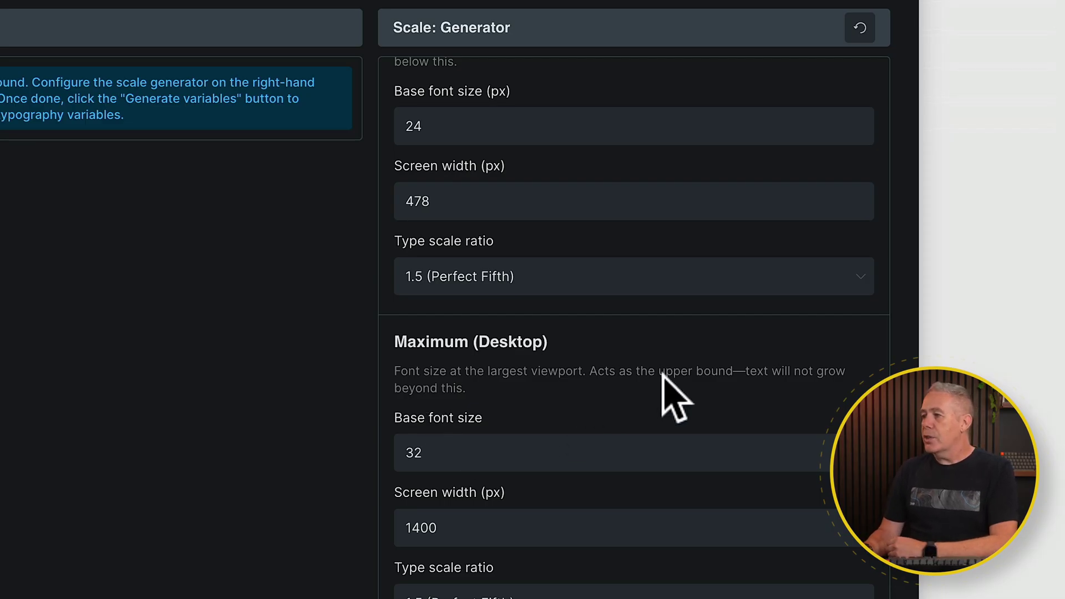
scroll(627, 447, "up", 1)
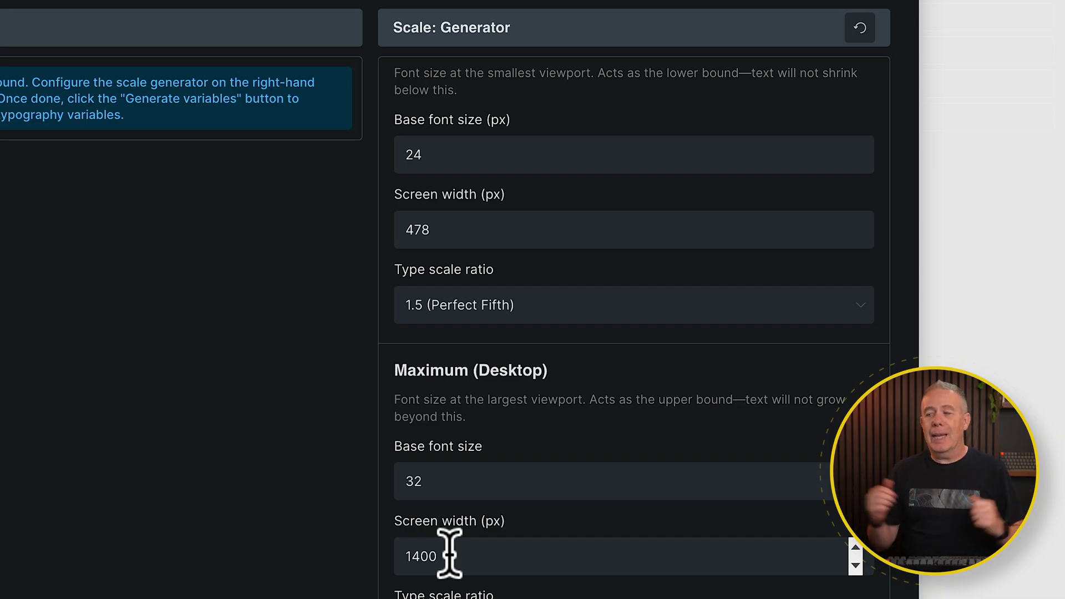
scroll(520, 291, "down", 1)
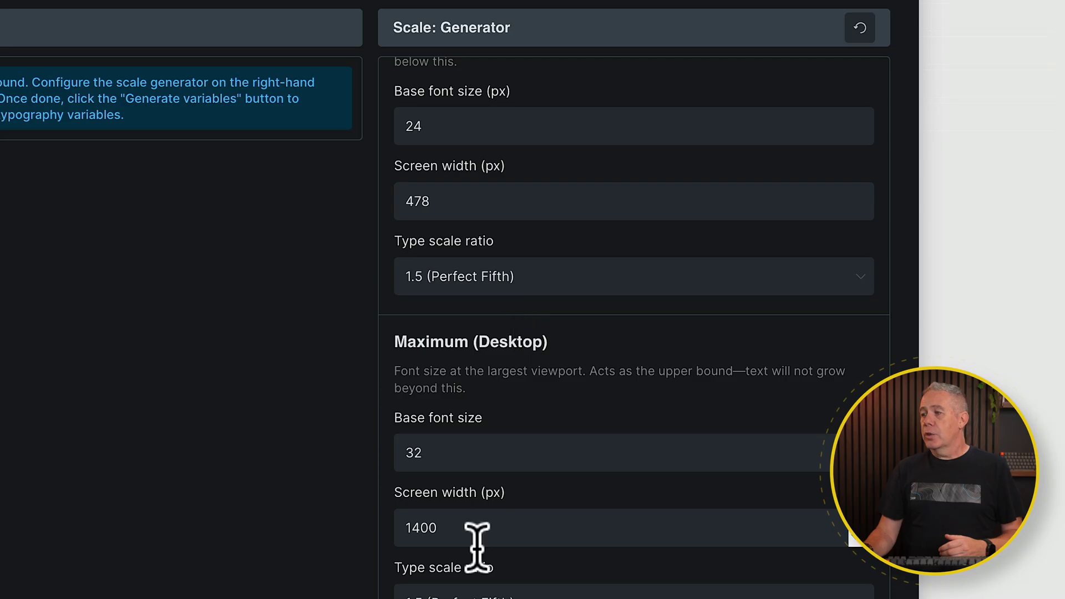
- Set the type scale ratio to 1.25 (Major Third) for both Minimum (Mobile) and Maximum (Desktop)
left_click(478, 283)
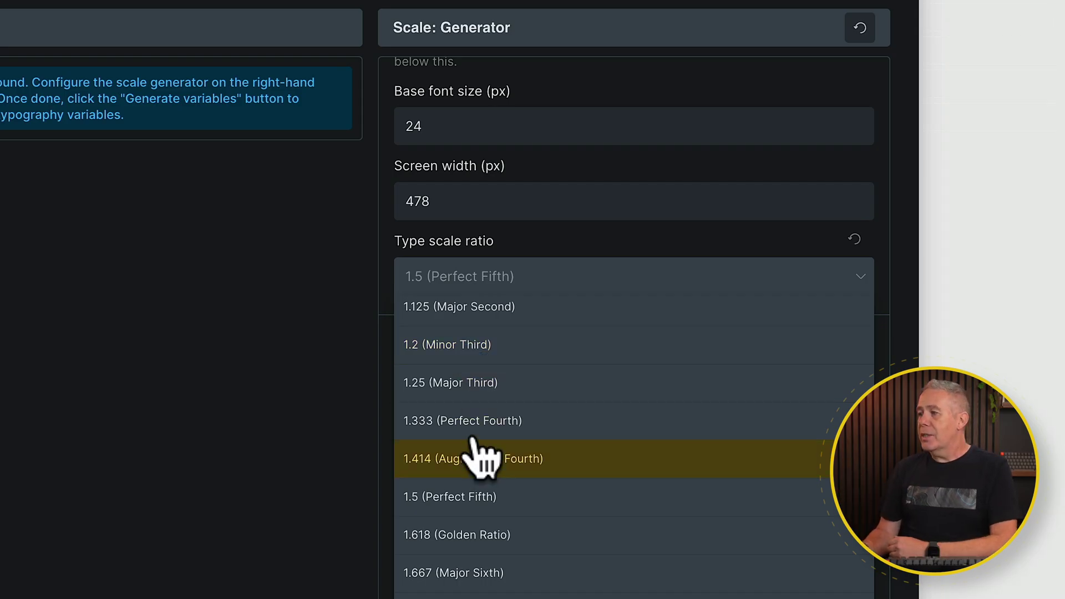
left_click(484, 386)
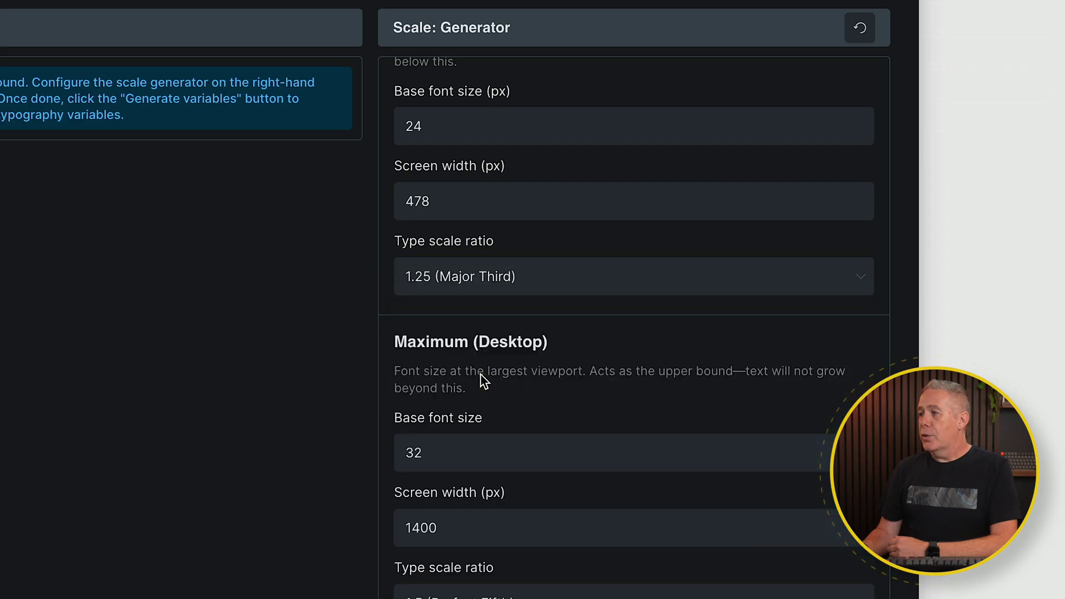
left_click(498, 596)
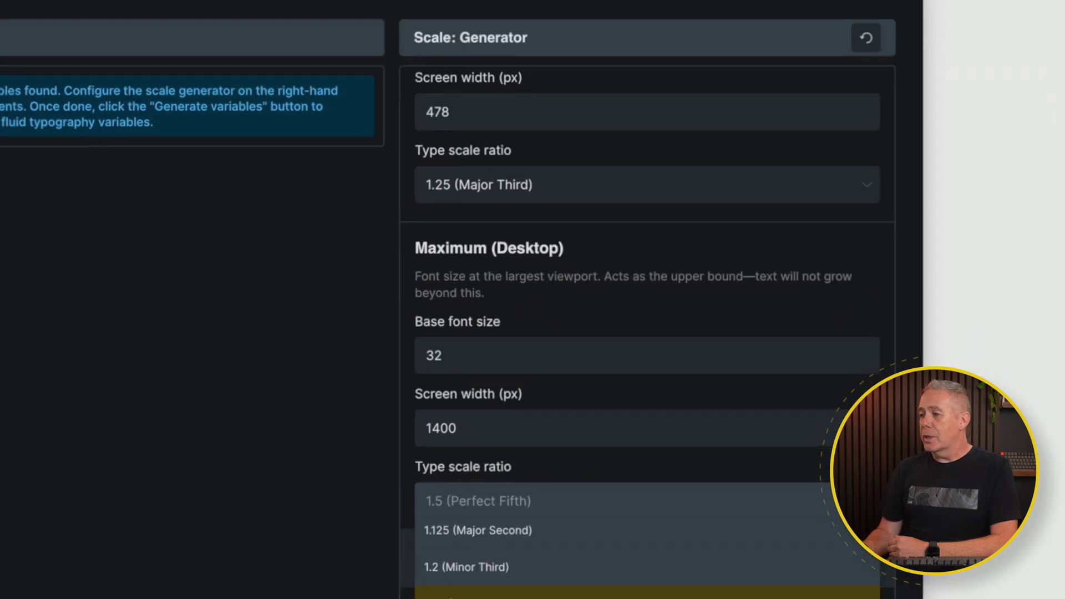
left_click(499, 597)
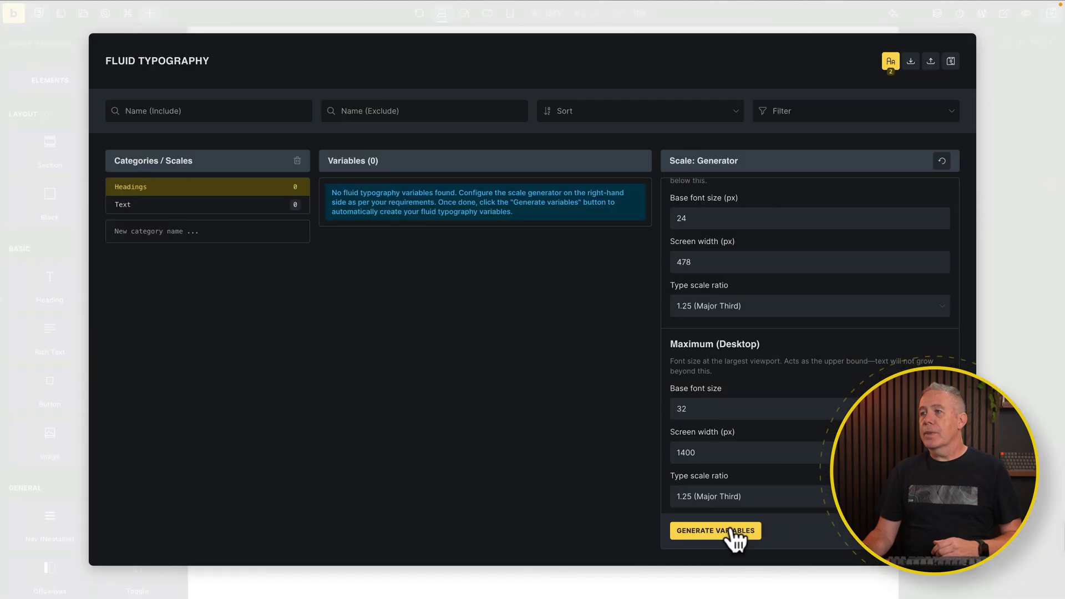
- Generate the fluid typography variables for the Headings scale and review them against the generator settings
left_click(733, 537)
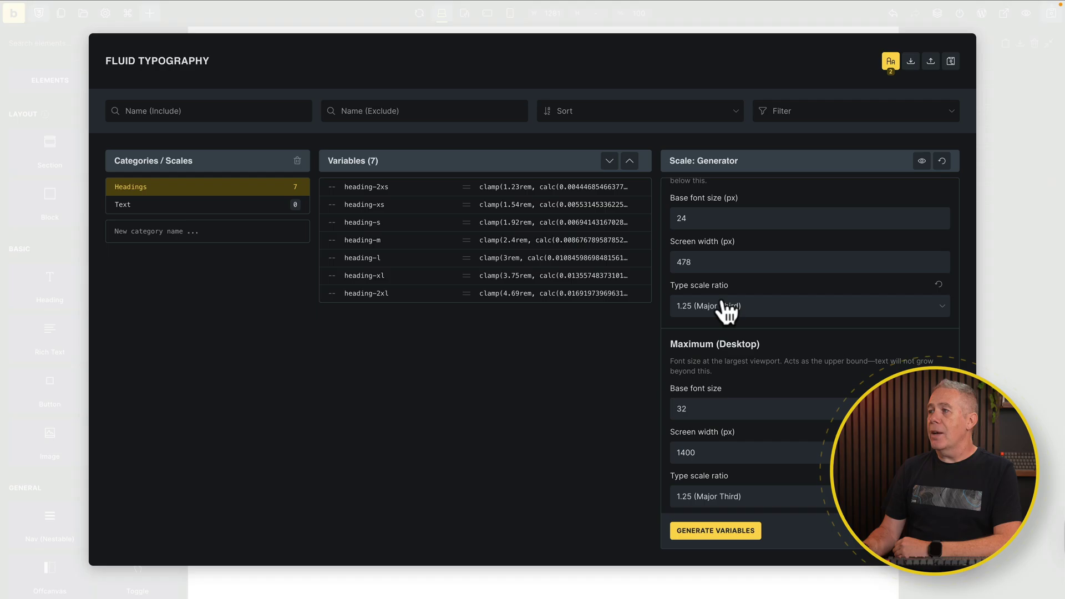
scroll(724, 311, "up", 2)
scroll(723, 310, "up", 5)
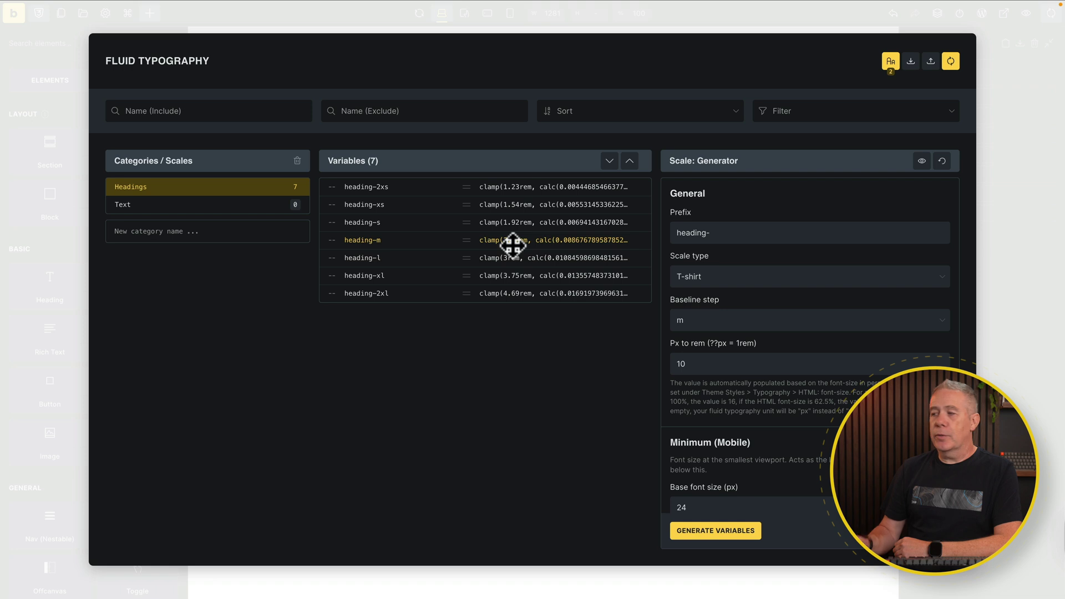
scroll(775, 434, "down", 4)
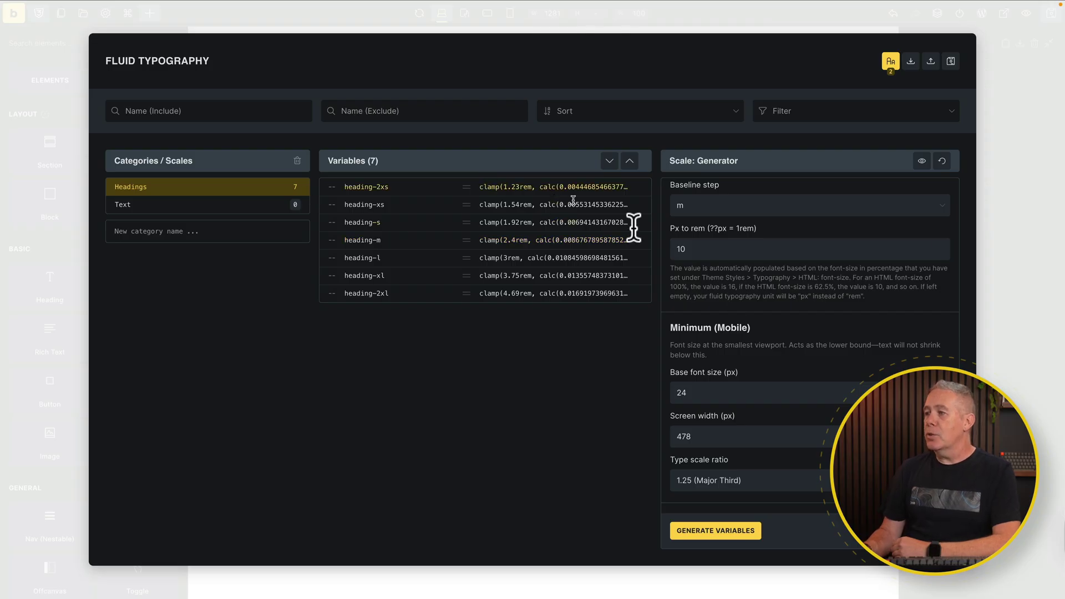
- Save the generated Headings variables and close the variables manager
left_click(951, 64)
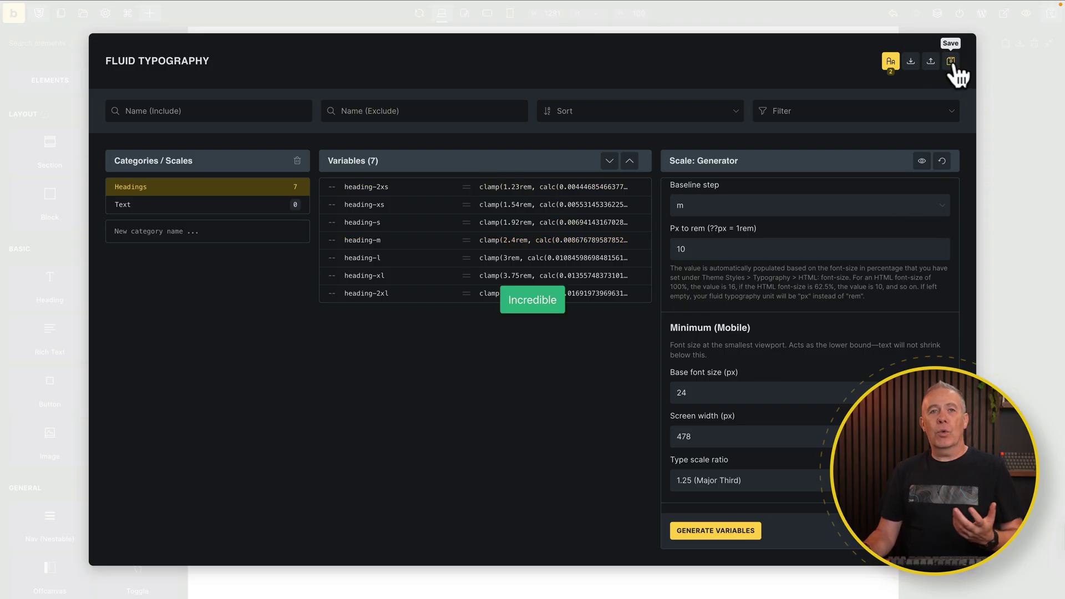
left_click(992, 112)
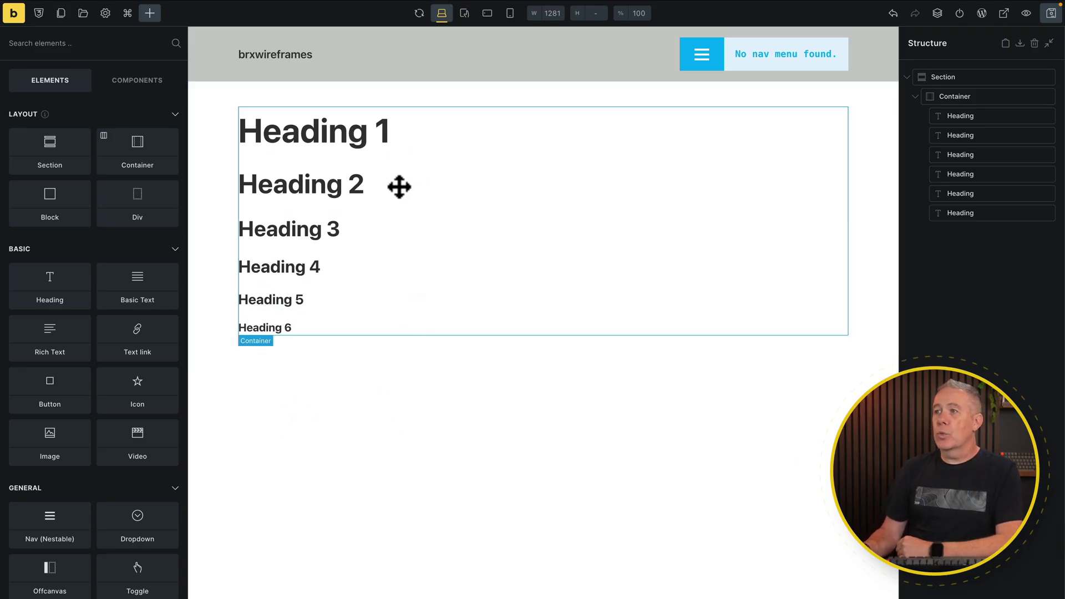
- Check the typography font size variable assigned to each heading on the page, from Heading 1 to Heading 6
left_click(356, 131)
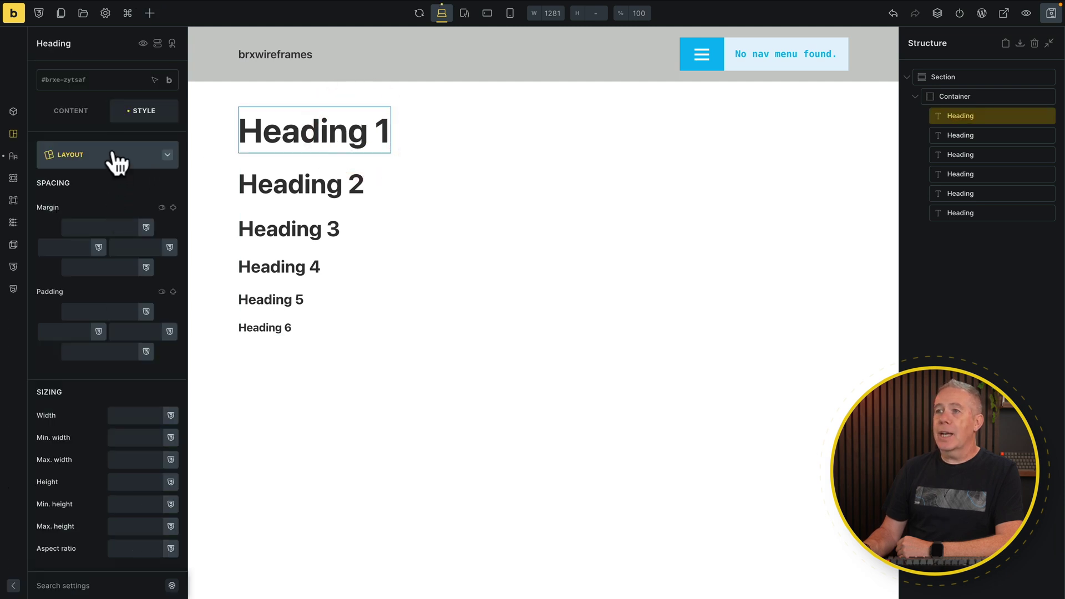
left_click(132, 152)
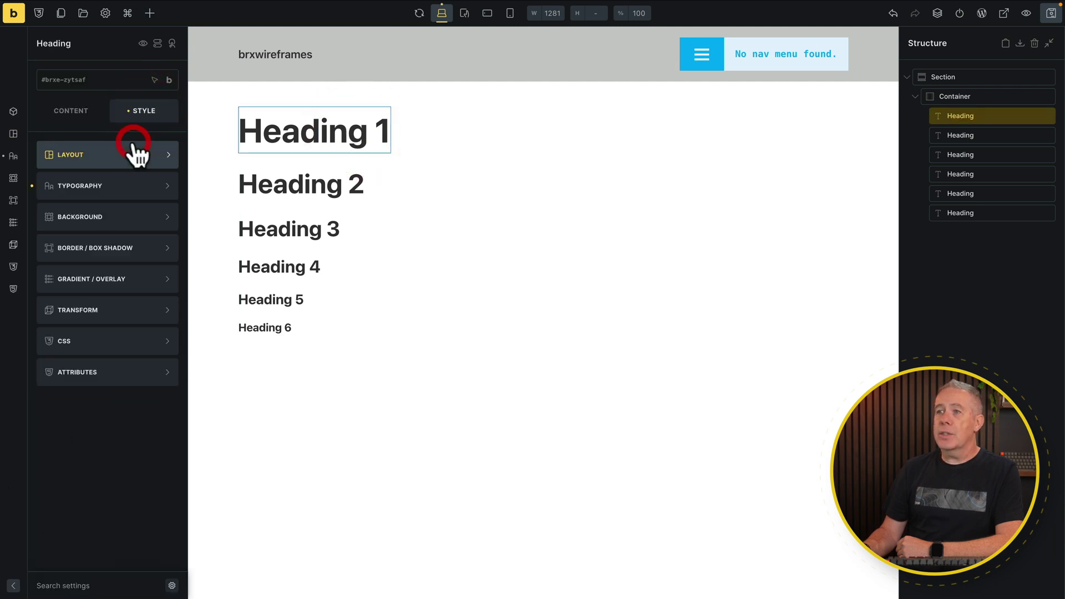
left_click(106, 183)
left_click(297, 185)
left_click(267, 229)
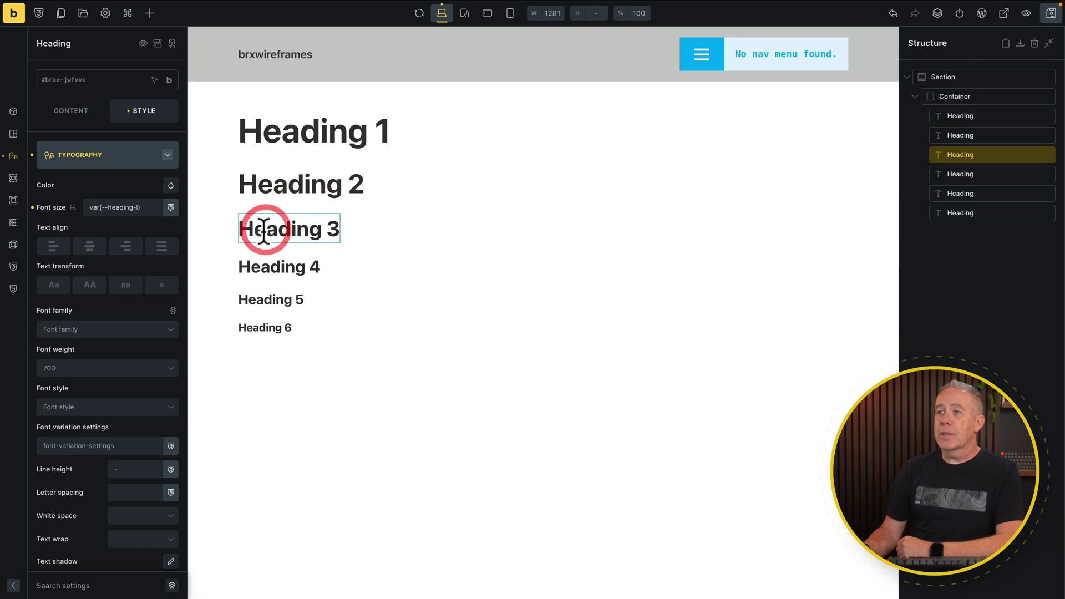
left_click(254, 266)
left_click(252, 294)
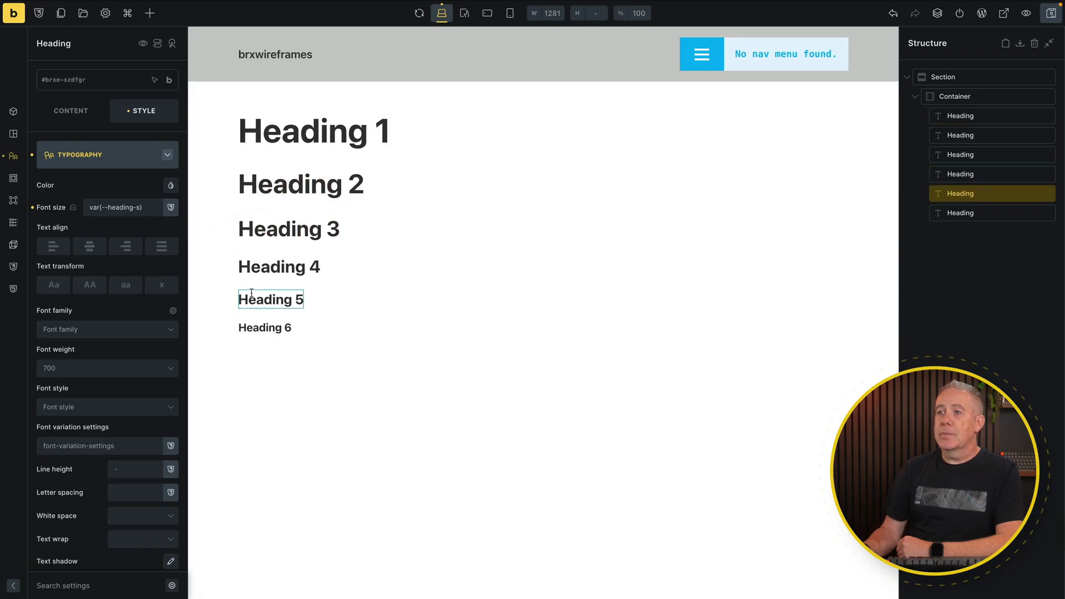
left_click(250, 326)
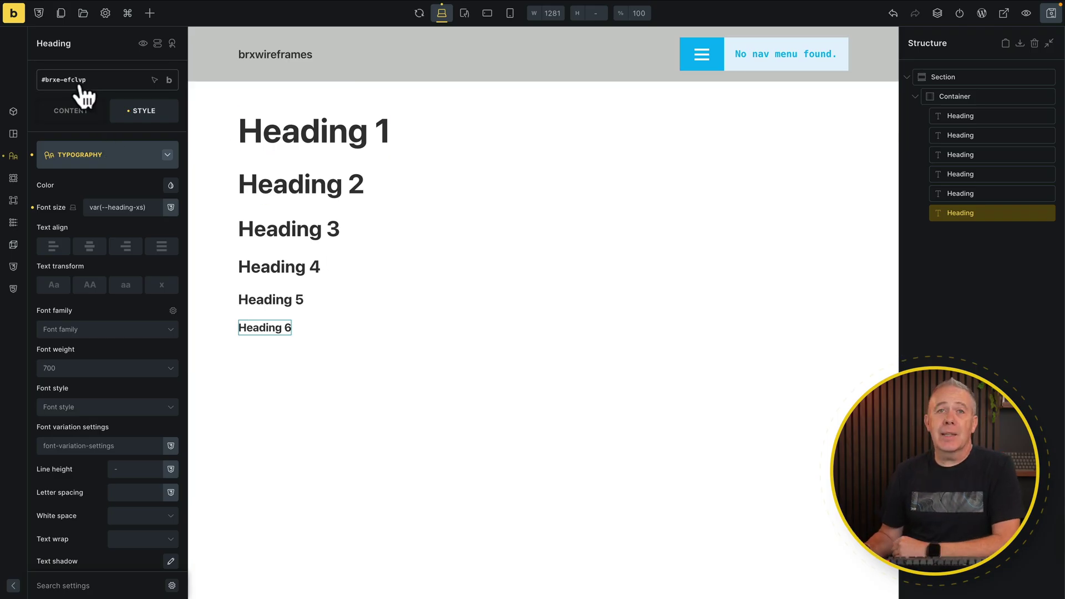
- Open the Fluid Typography view of the variables manager
left_click(39, 13)
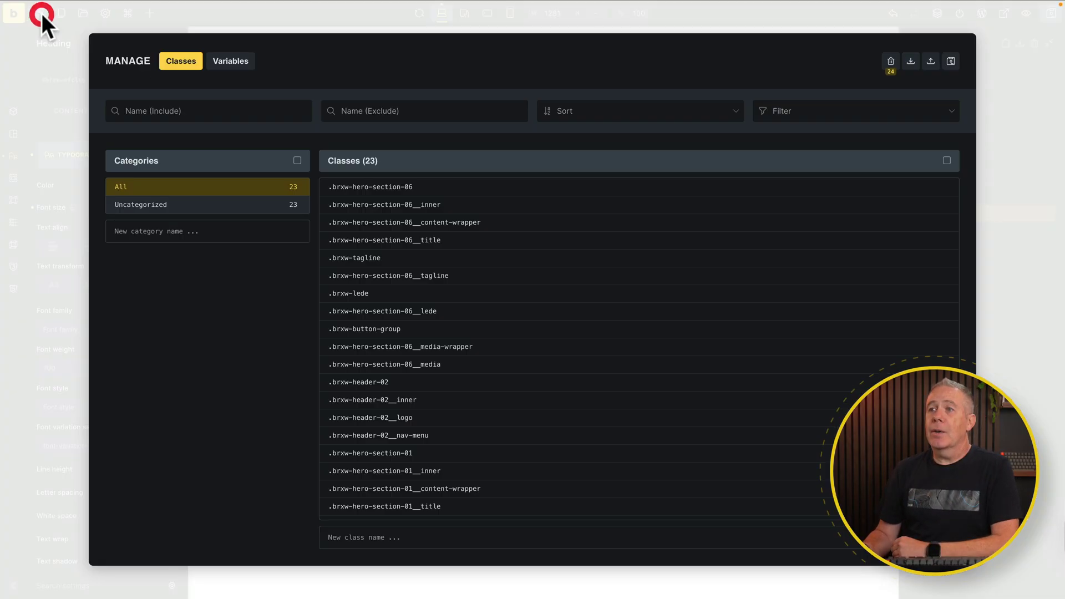
left_click(233, 64)
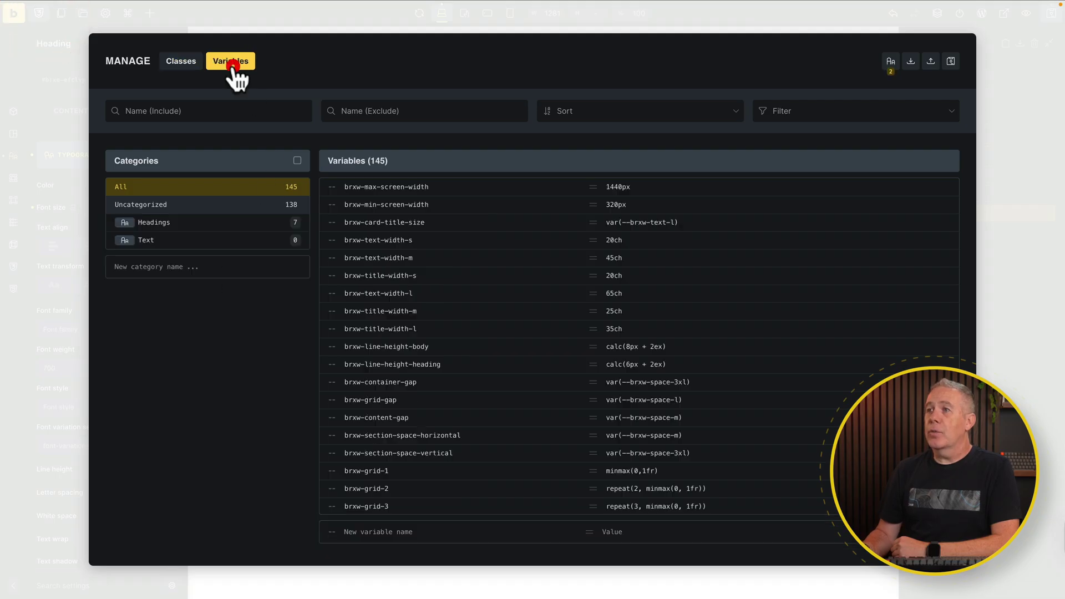
left_click(890, 62)
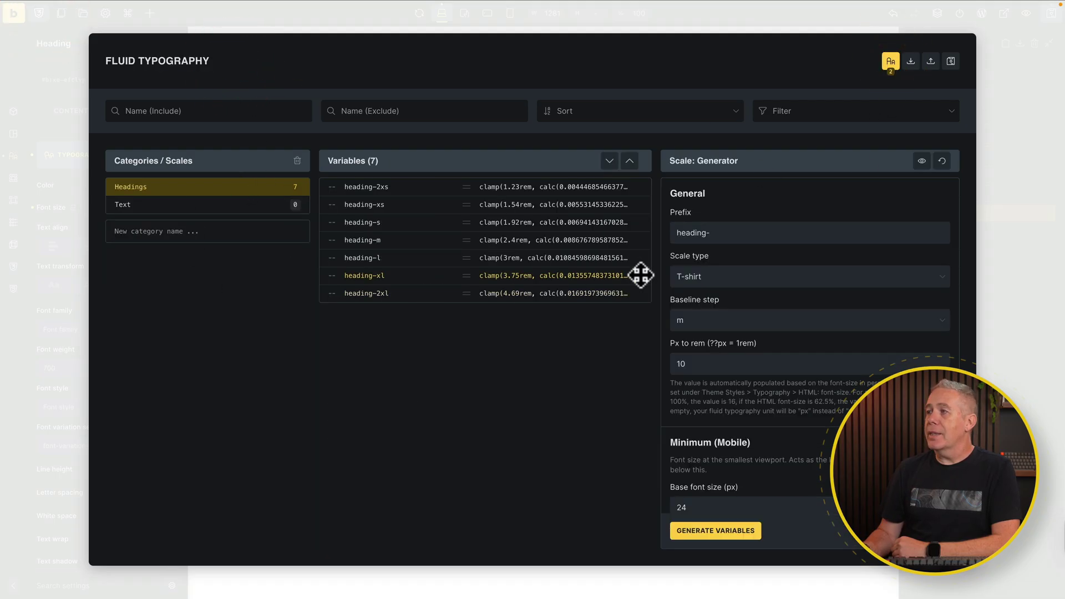
- Try the prefix text- with base font sizes of 16 px for mobile and 20 px for desktop on the Headings scale
left_click_drag(705, 235, 675, 229)
type("text-")
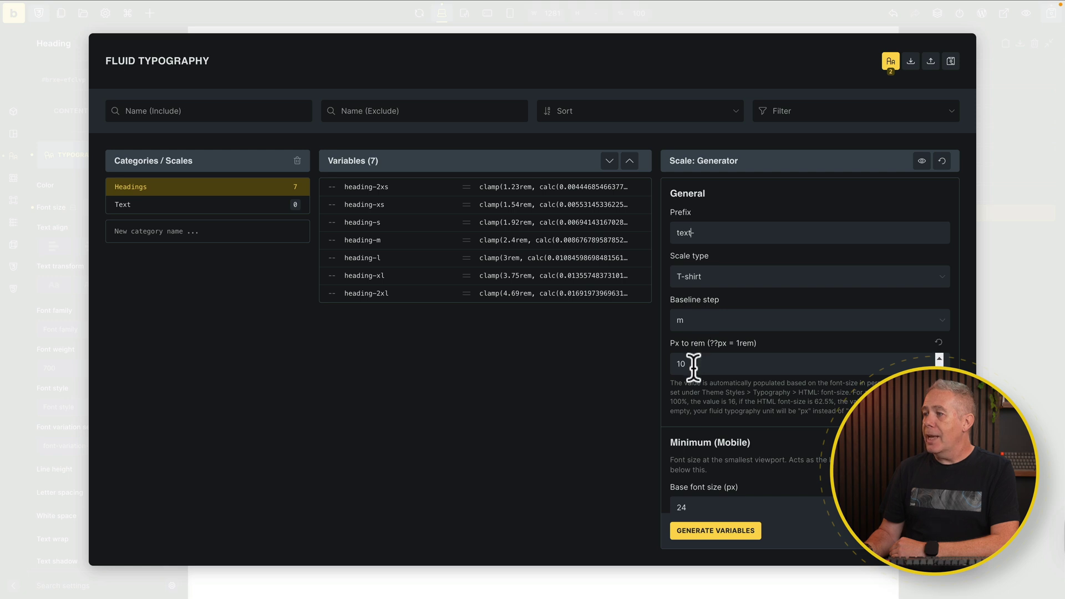
scroll(693, 367, "down", 2)
scroll(693, 367, "down", 2)
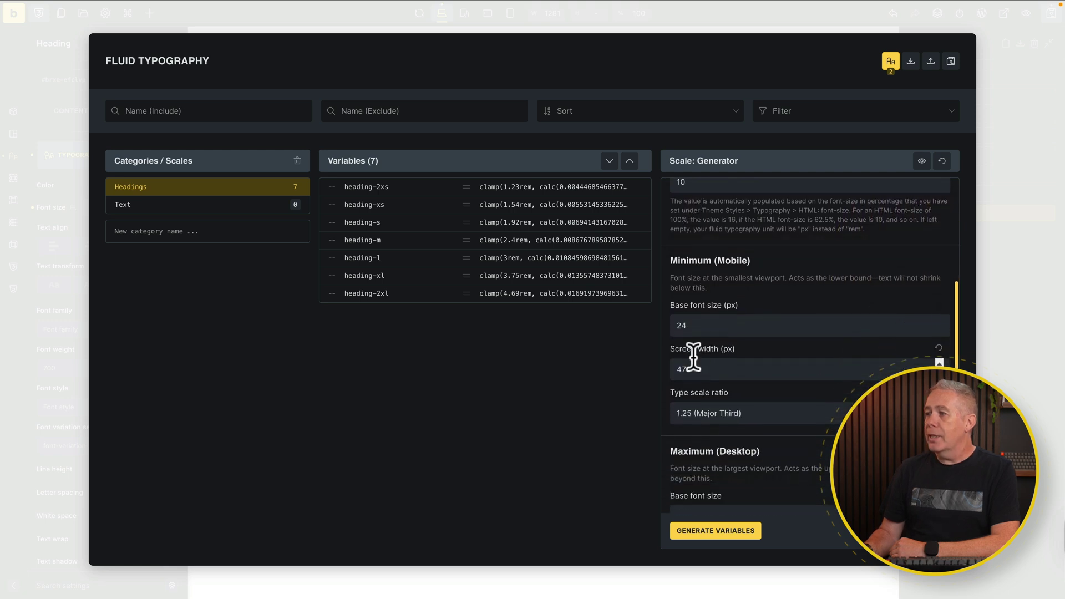
double_click(675, 326)
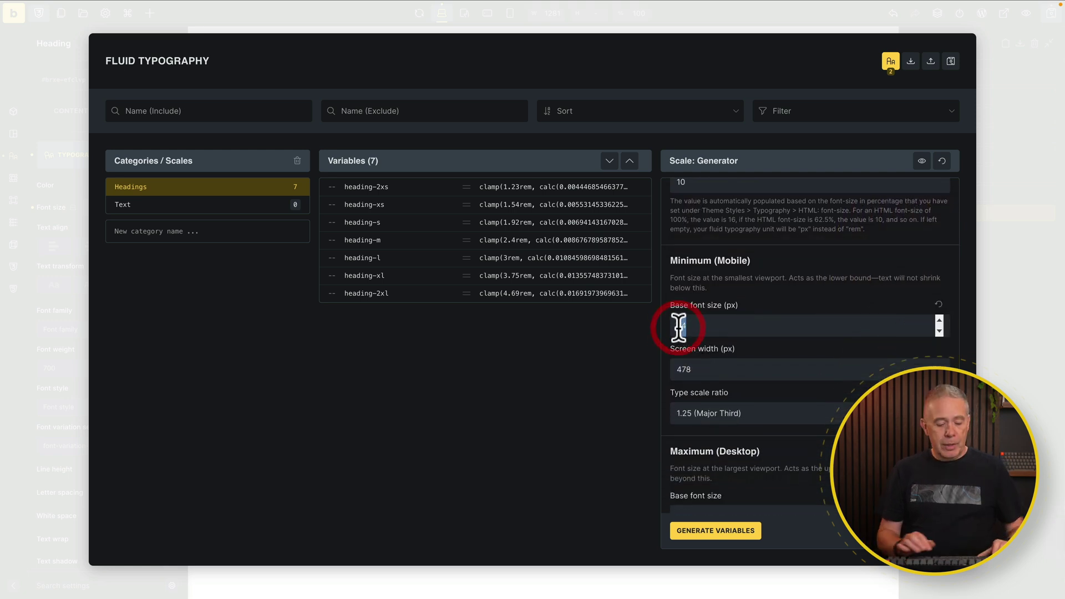
type("1")
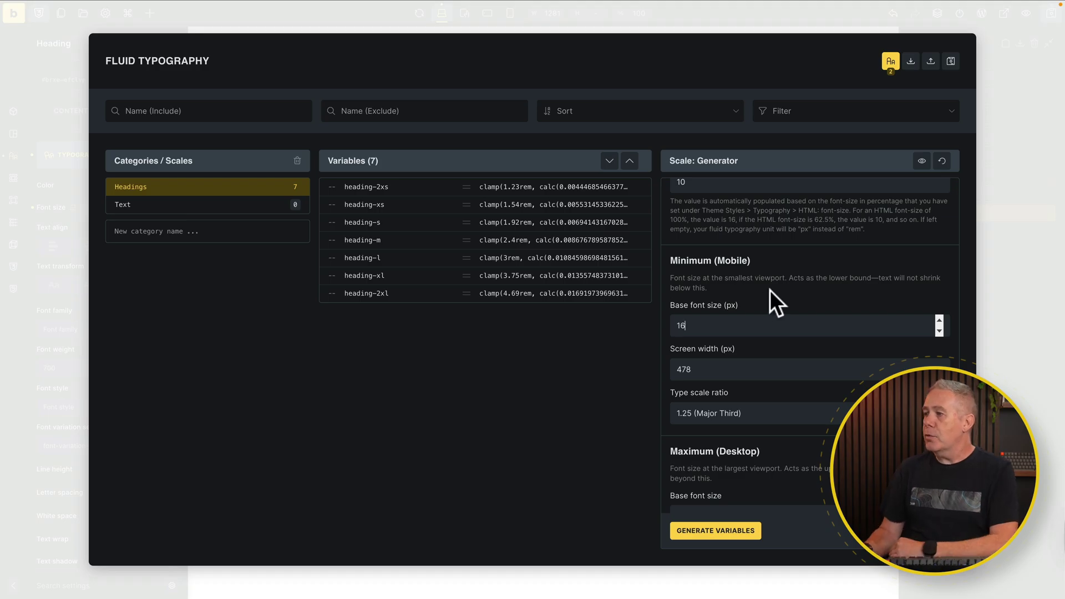
scroll(770, 291, "down", 3)
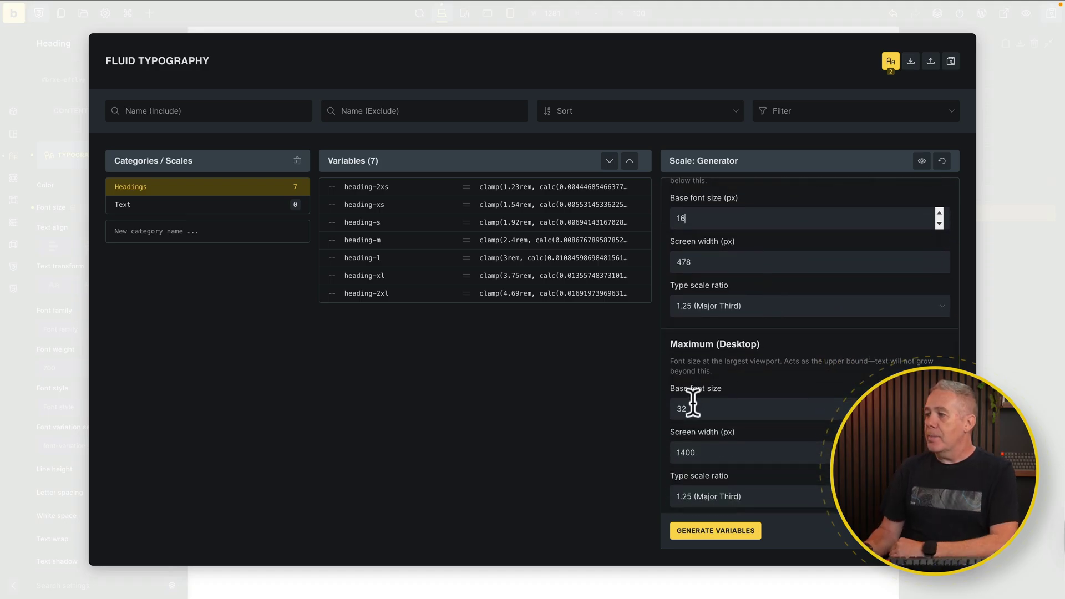
double_click(671, 408)
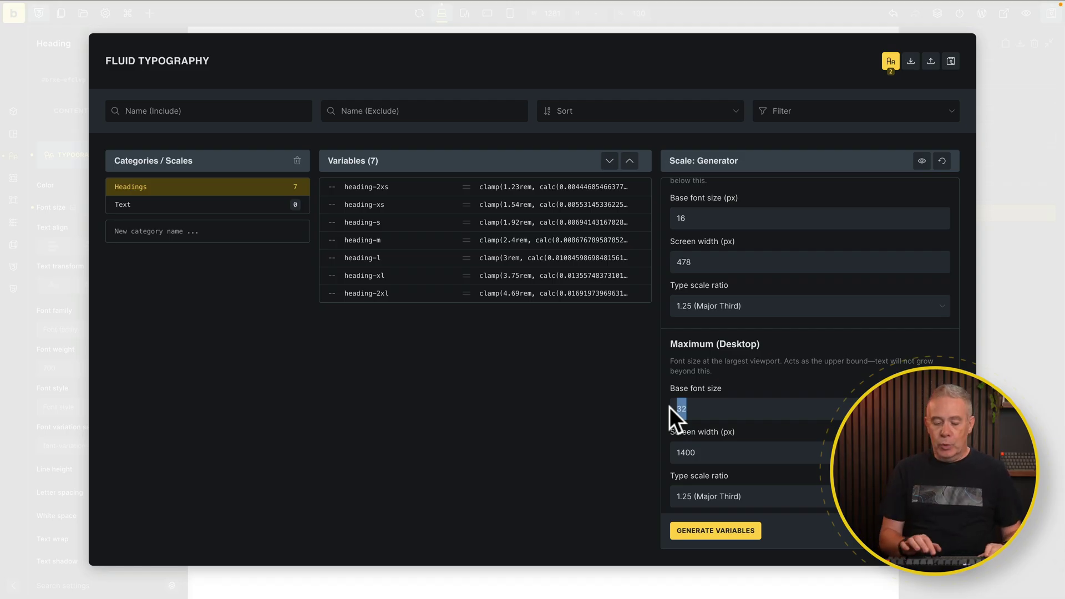
type("20")
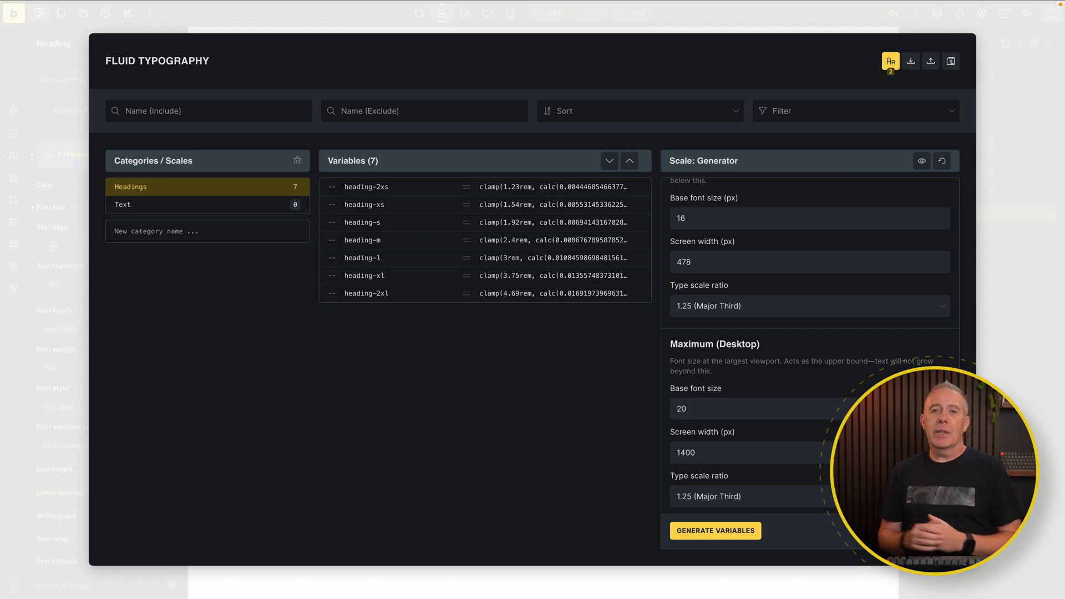
- Generate the fluid typography variables for the Text scale
left_click(227, 207)
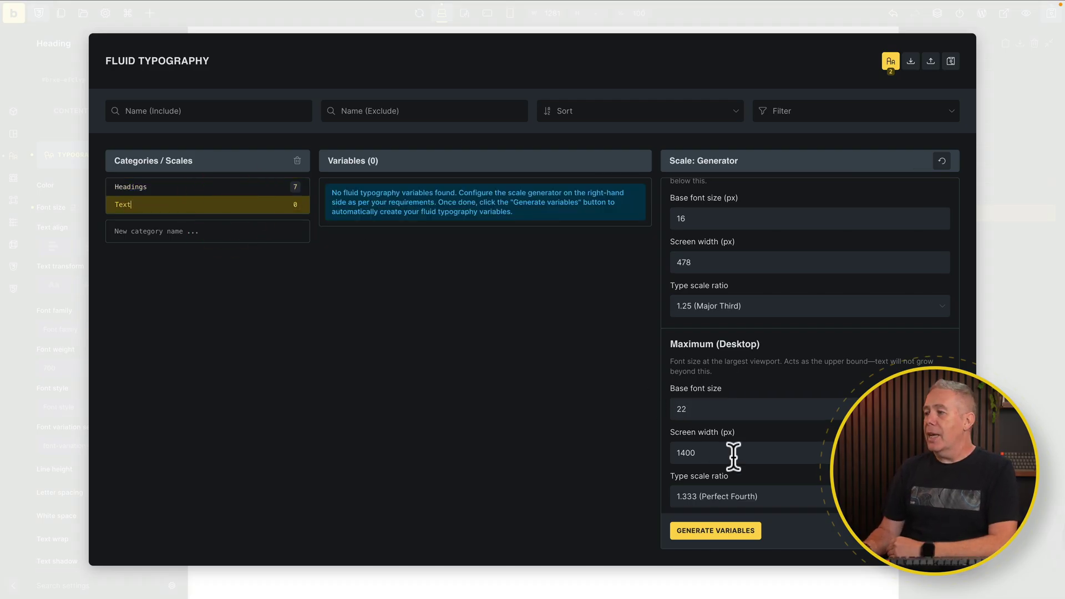
left_click(717, 531)
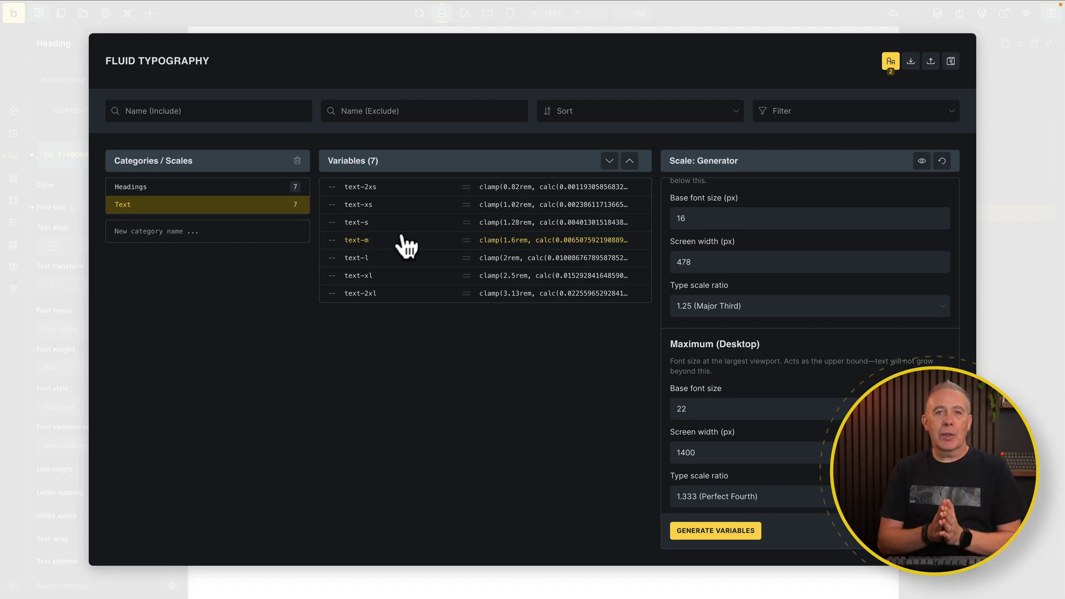
- Regenerate the Text scale with a desktop base font size of 20 and a mobile type scale ratio of 1.333 (Perfect Fourth)
left_click(718, 411)
key("BackSpace")
type("0")
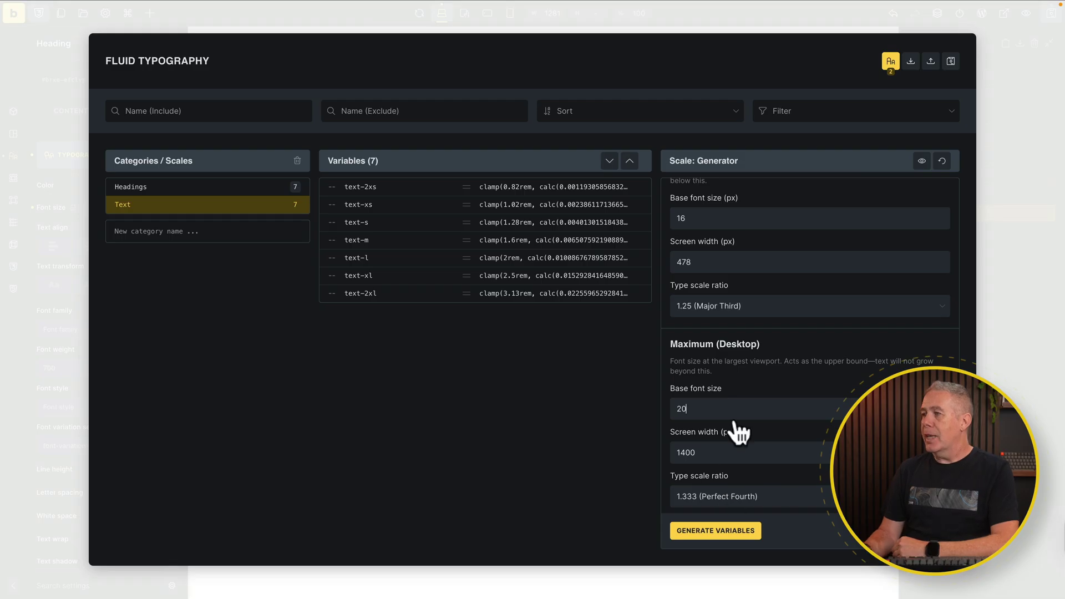
left_click(727, 311)
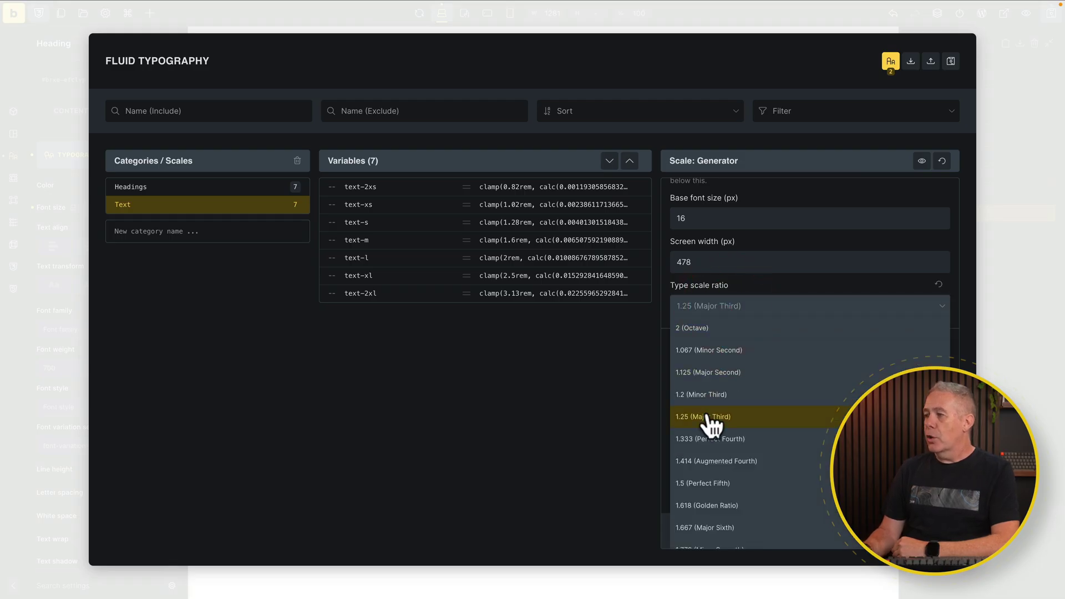
left_click(710, 440)
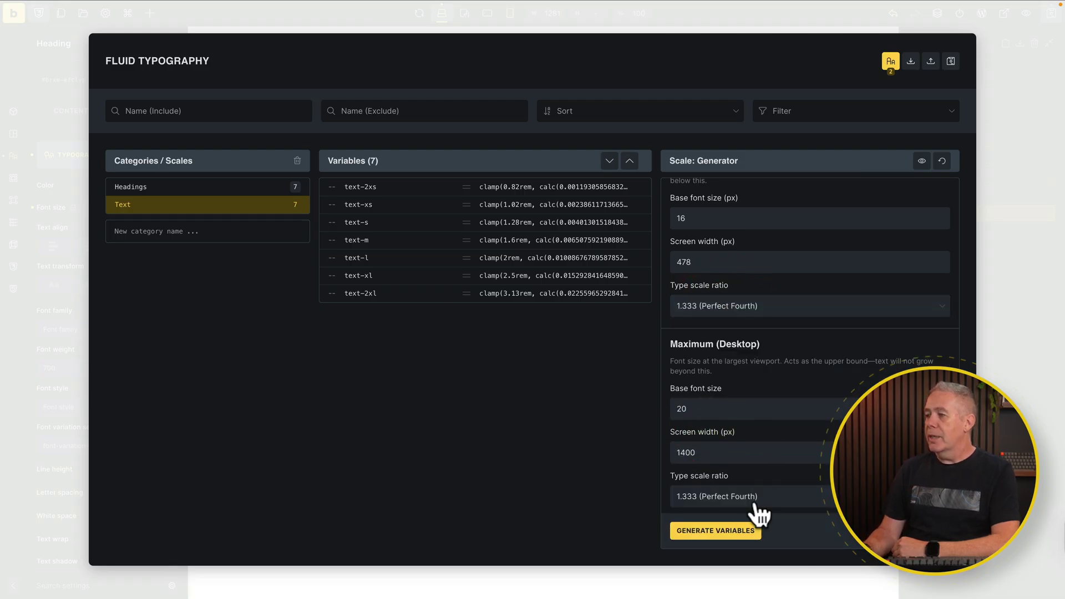
left_click(724, 531)
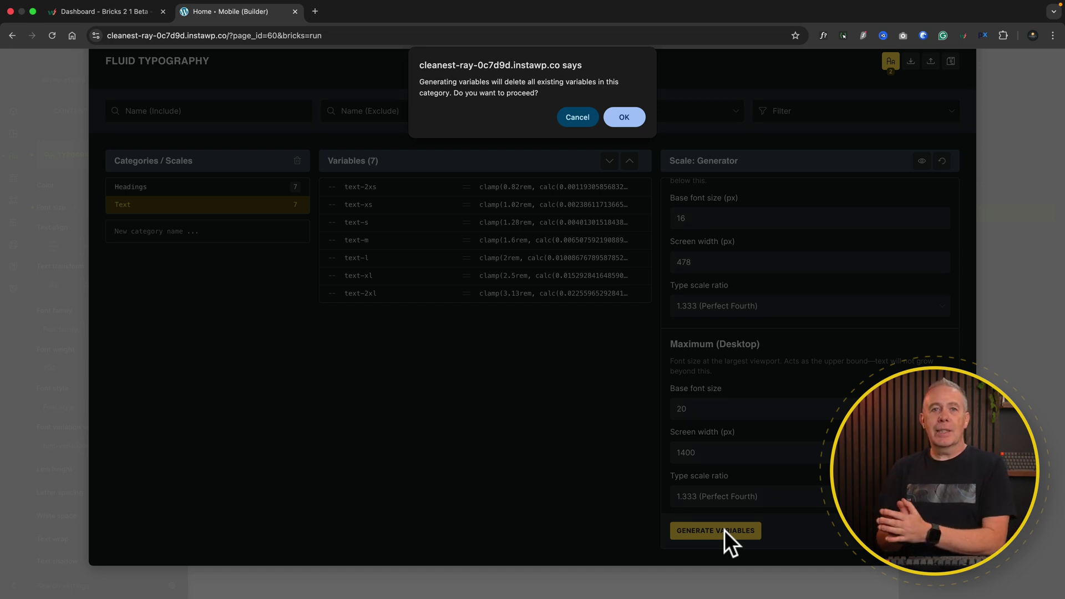
left_click(623, 117)
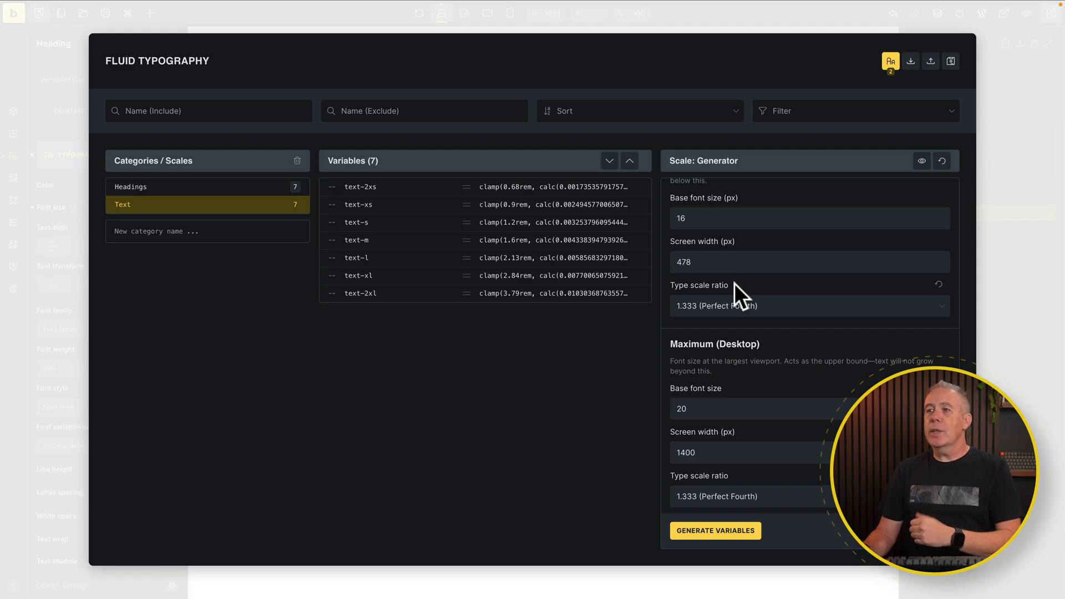
- Set the Headings scale's type scale ratio to 1.778 (Minor Seventh) for both Minimum (Mobile) and Maximum (Desktop)
left_click(148, 186)
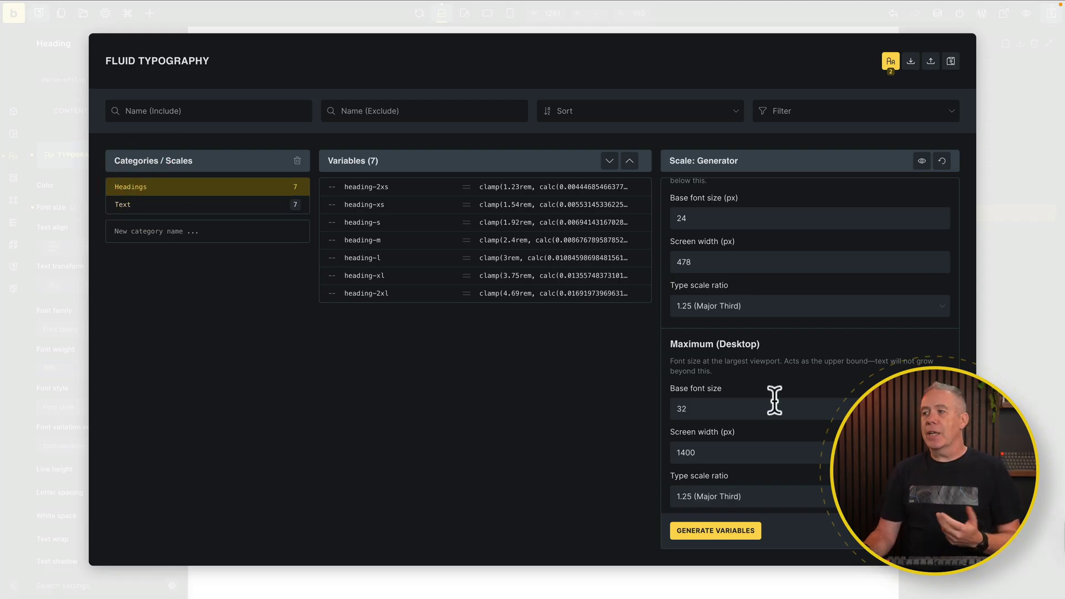
left_click(755, 305)
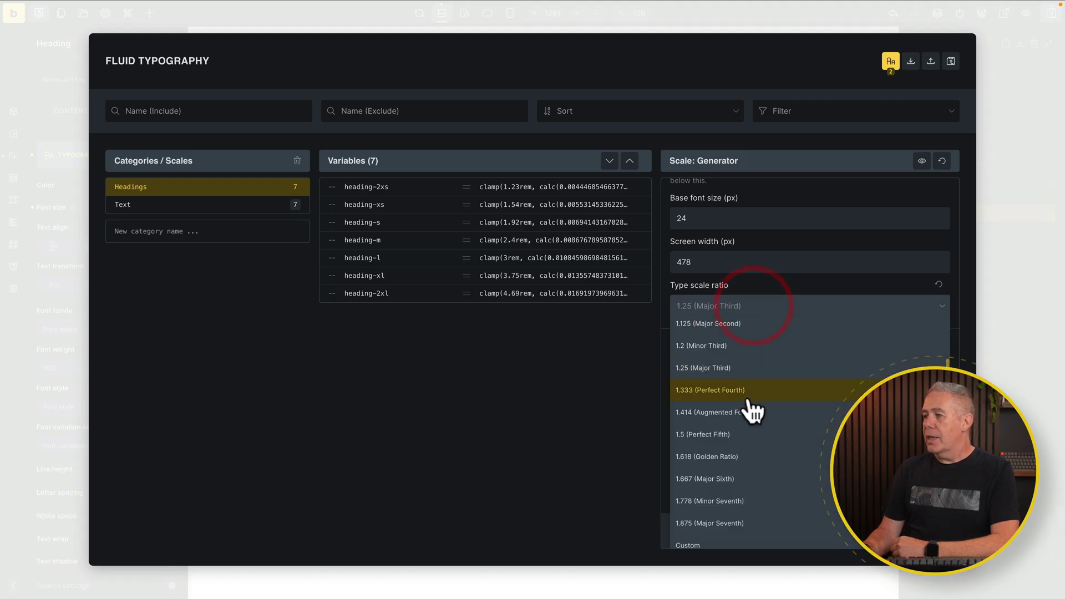
left_click(723, 499)
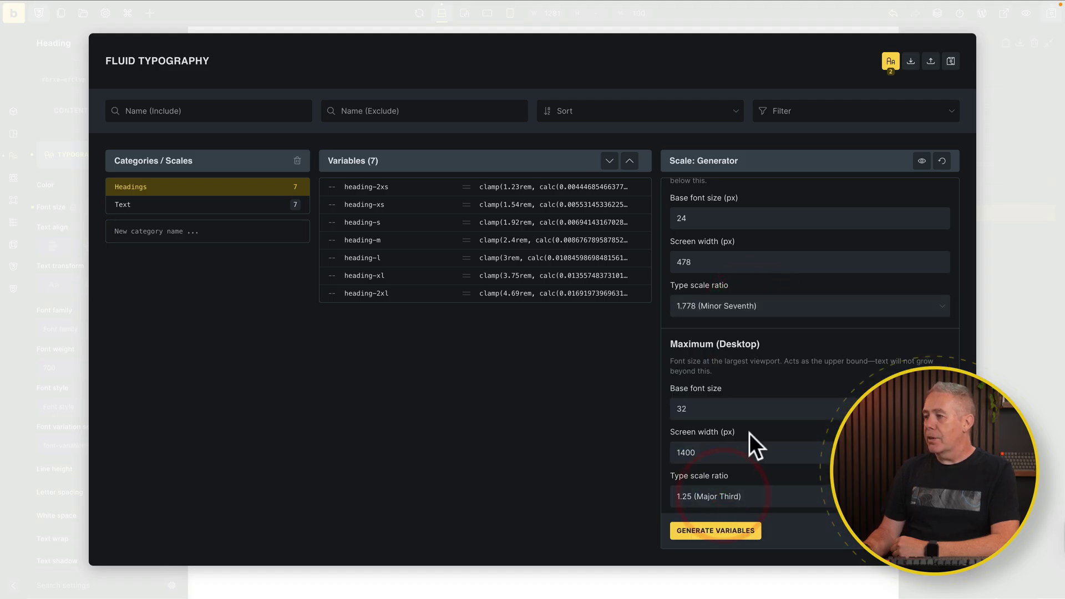
left_click(742, 498)
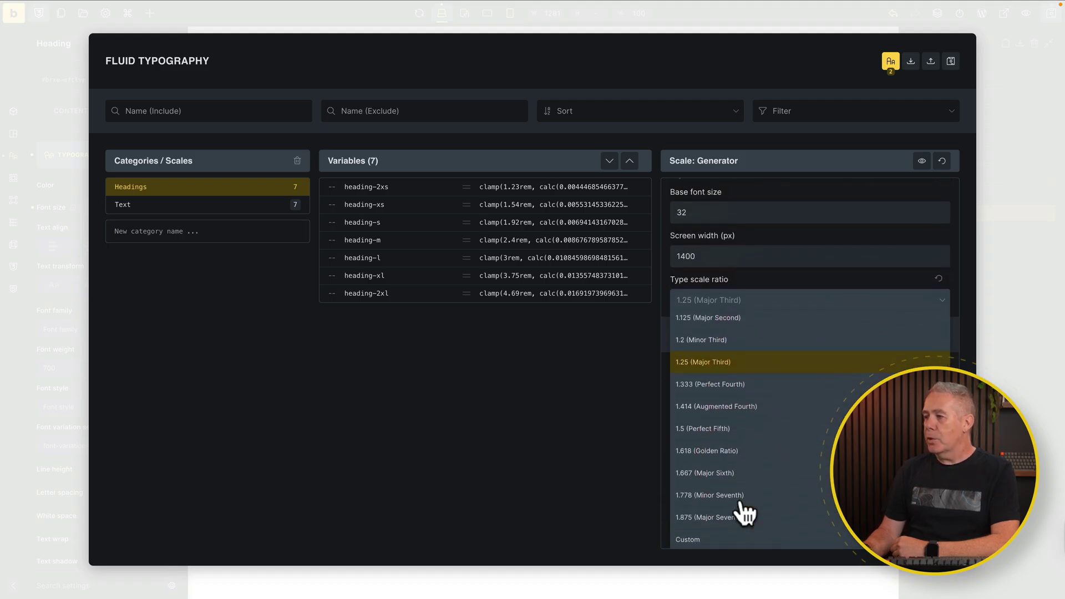
left_click(738, 492)
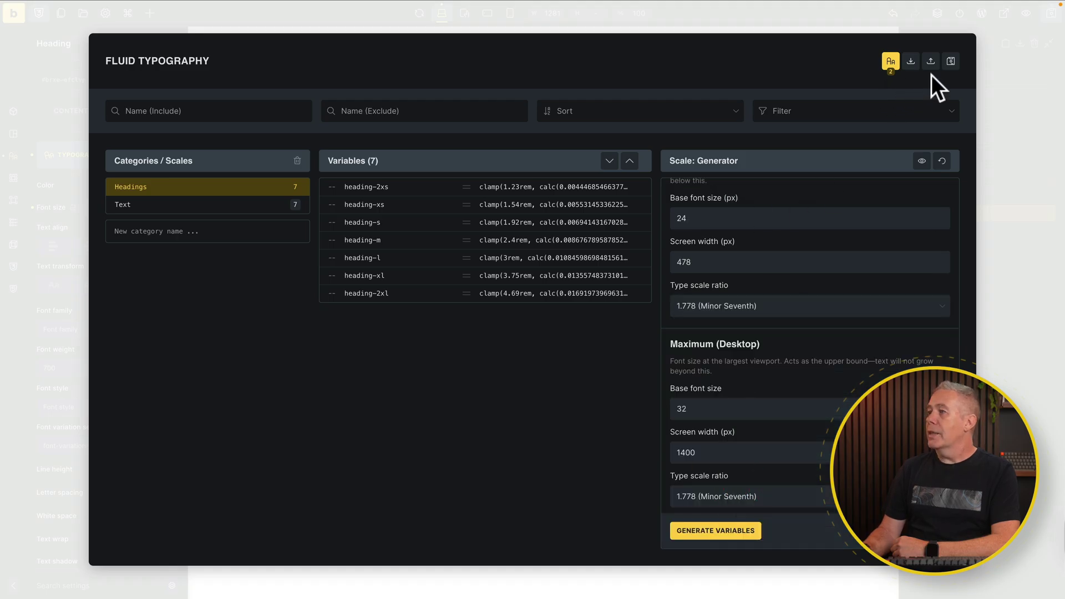
- Regenerate the Headings variables, replacing the existing ones, then save them and close the variables manager
left_click(698, 527)
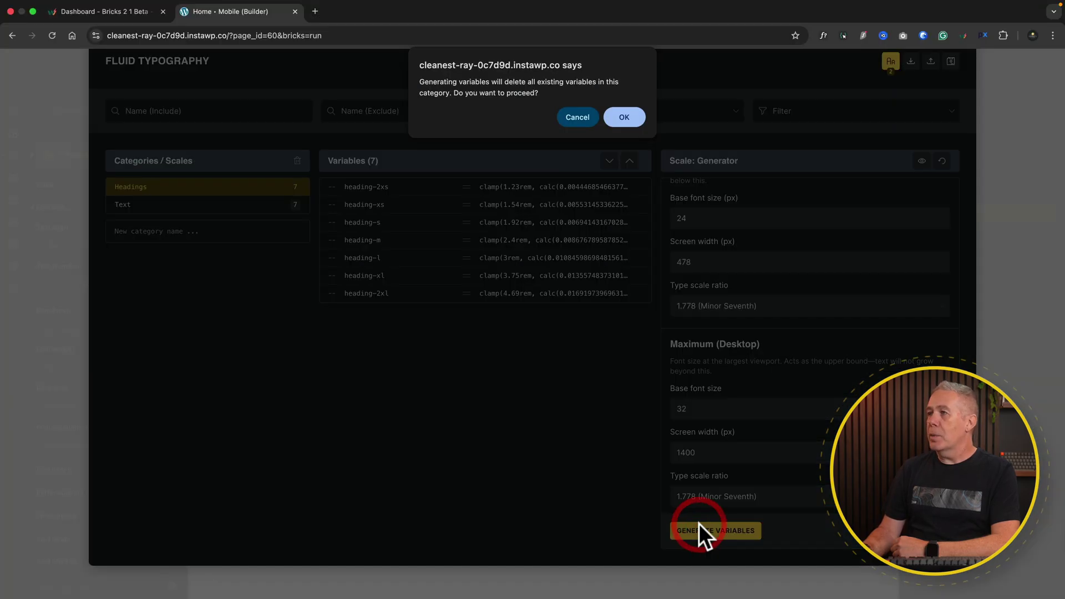
left_click(619, 115)
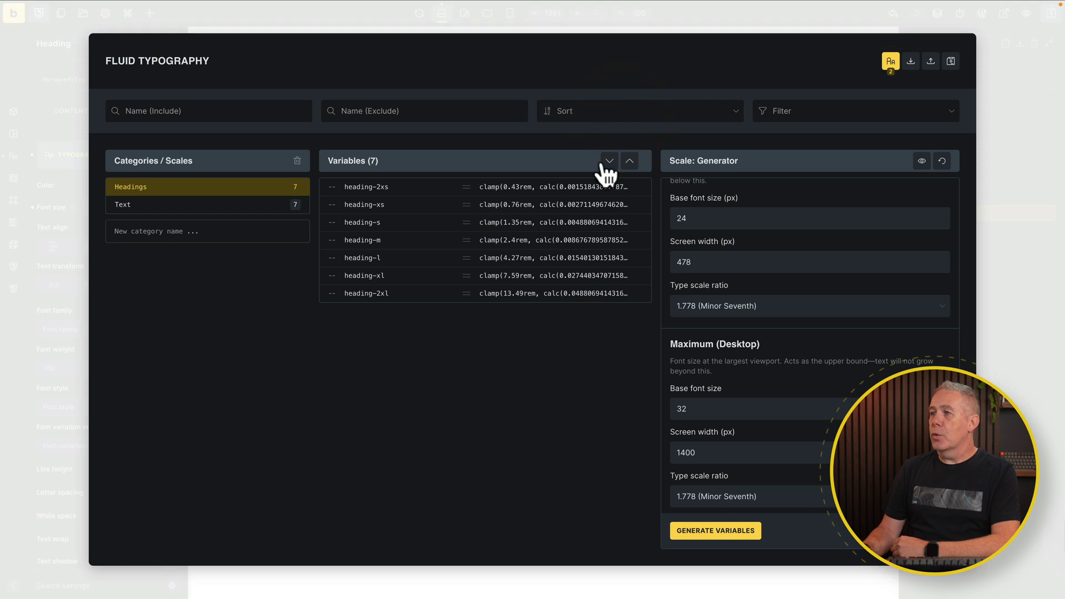
left_click(499, 276)
left_click(499, 292)
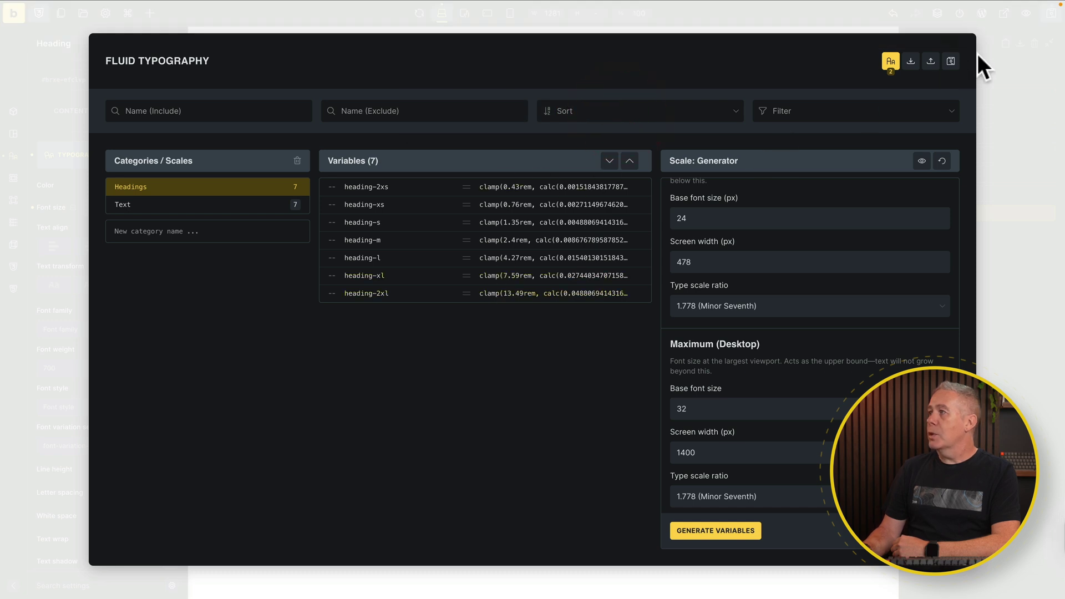
left_click(950, 61)
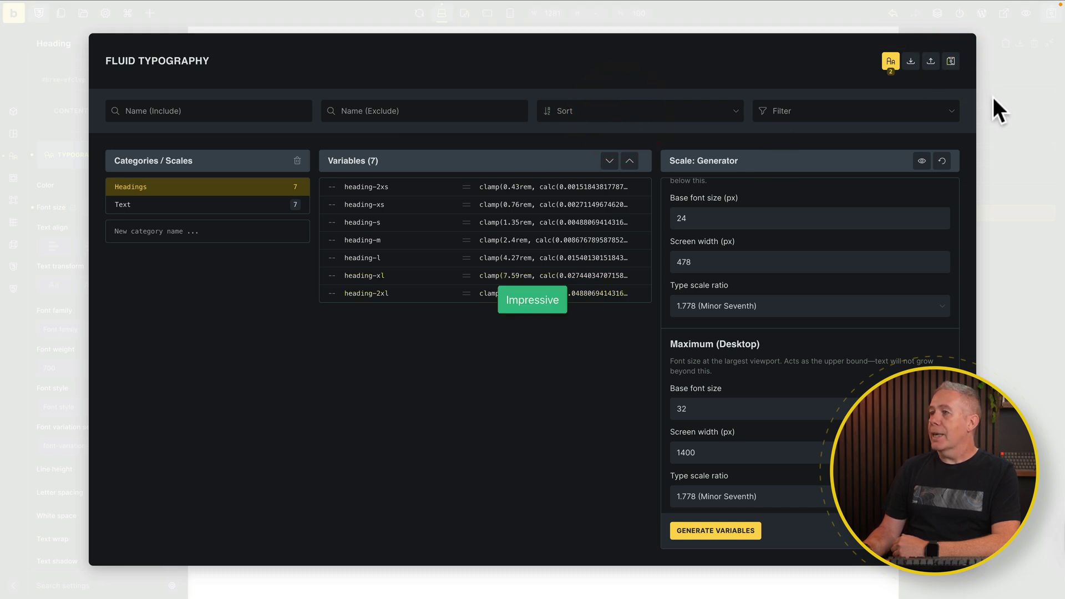
left_click(992, 97)
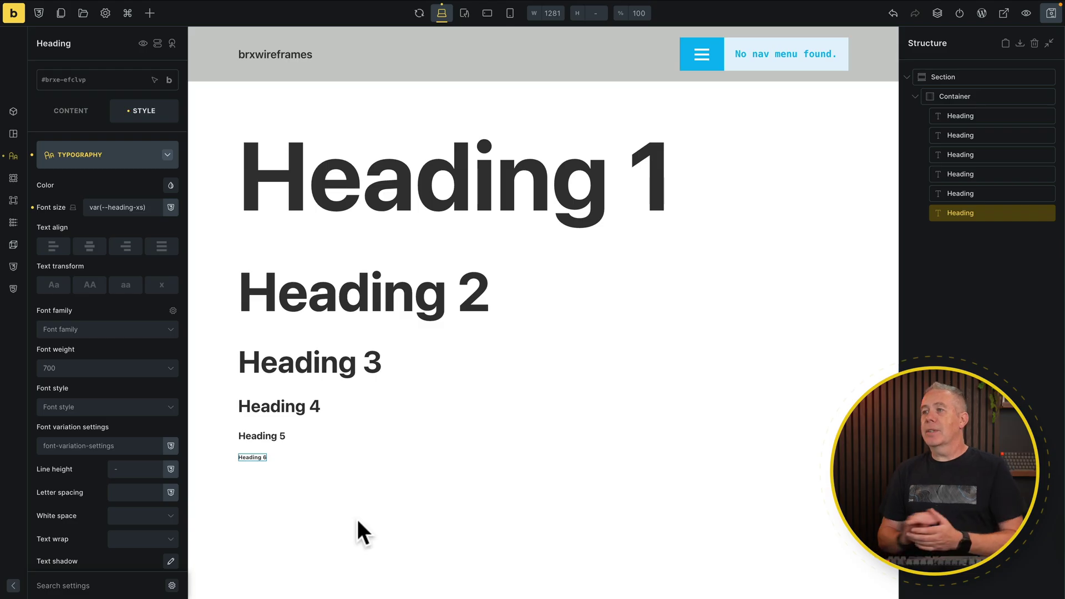